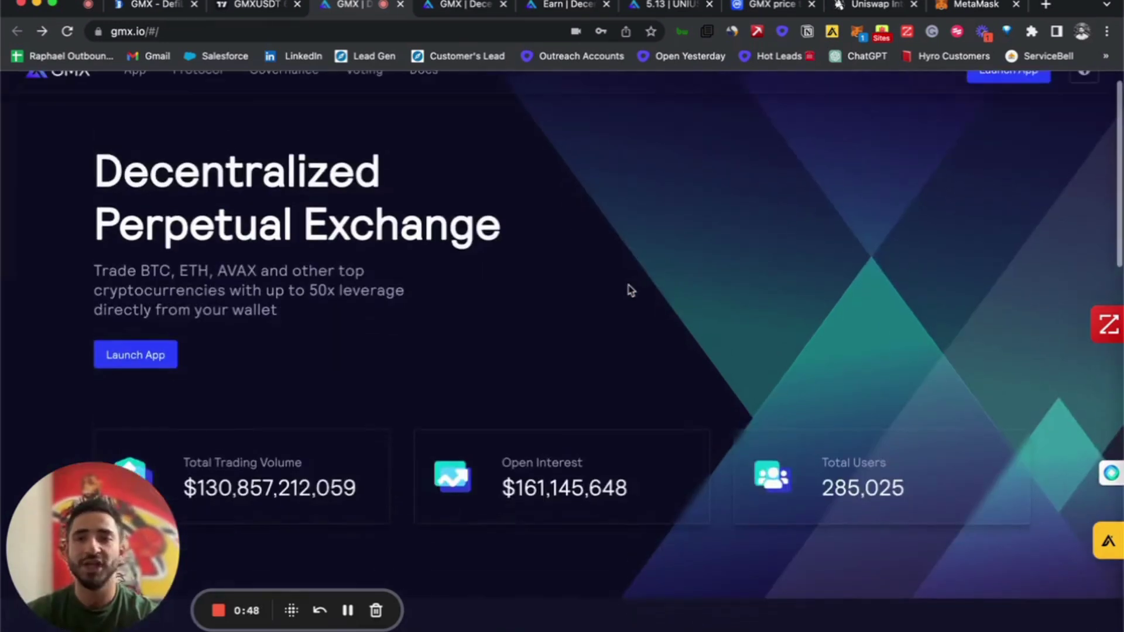
- Scroll gmx.io past the stats and feature cards to the GMX/GLP section with Arbitrum and Avalanche APRs
scroll(627, 289, "up", 2)
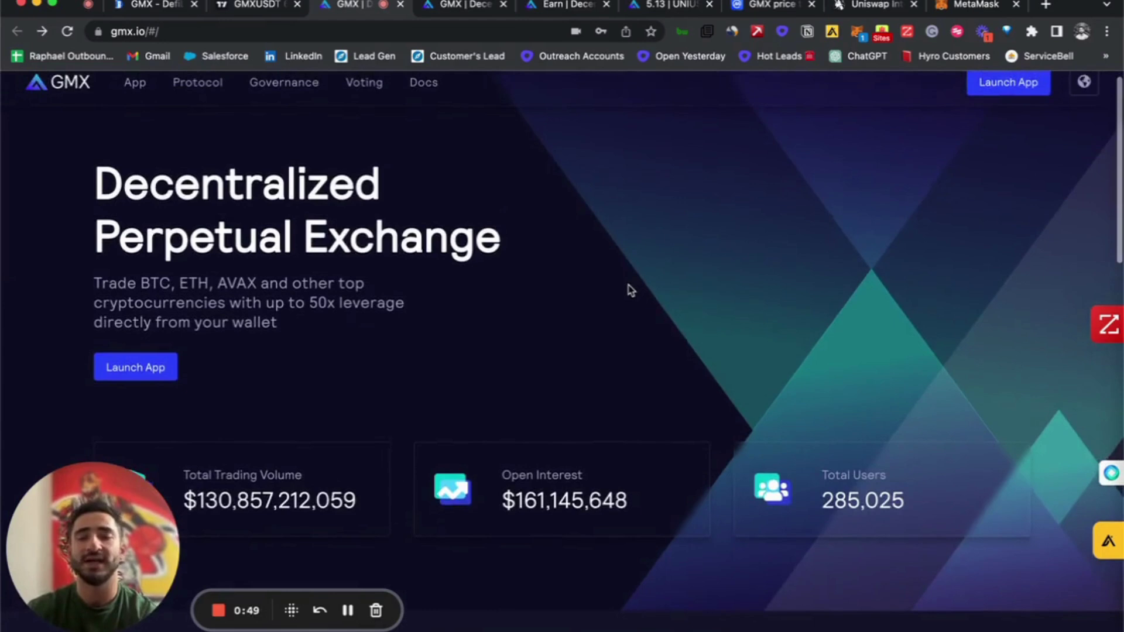
scroll(628, 290, "down", 1)
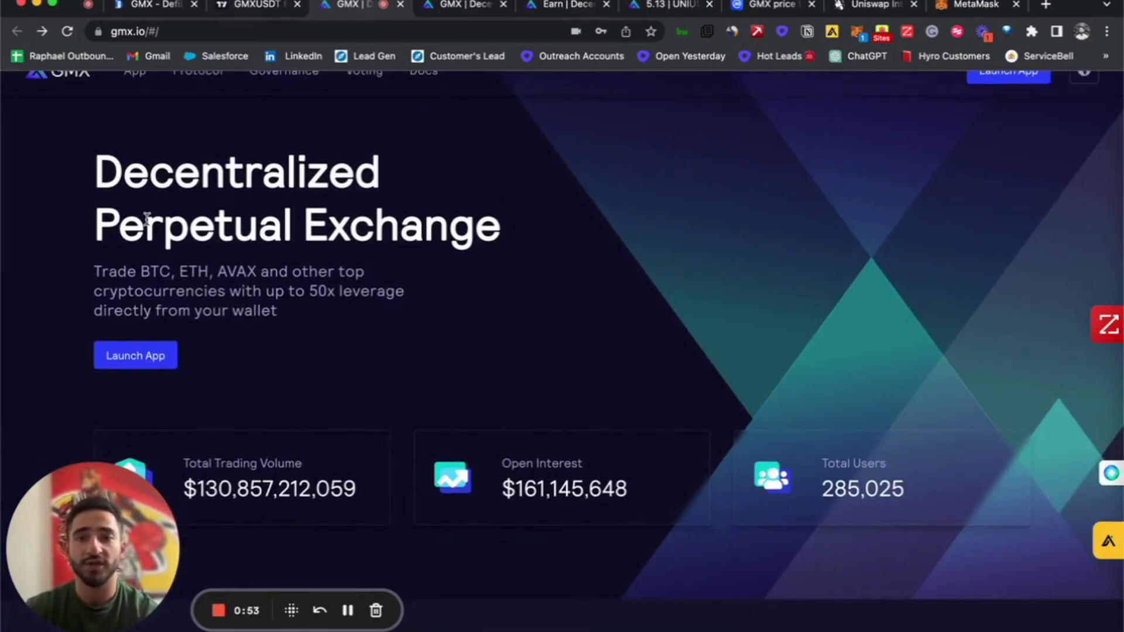
scroll(251, 228, "down", 1)
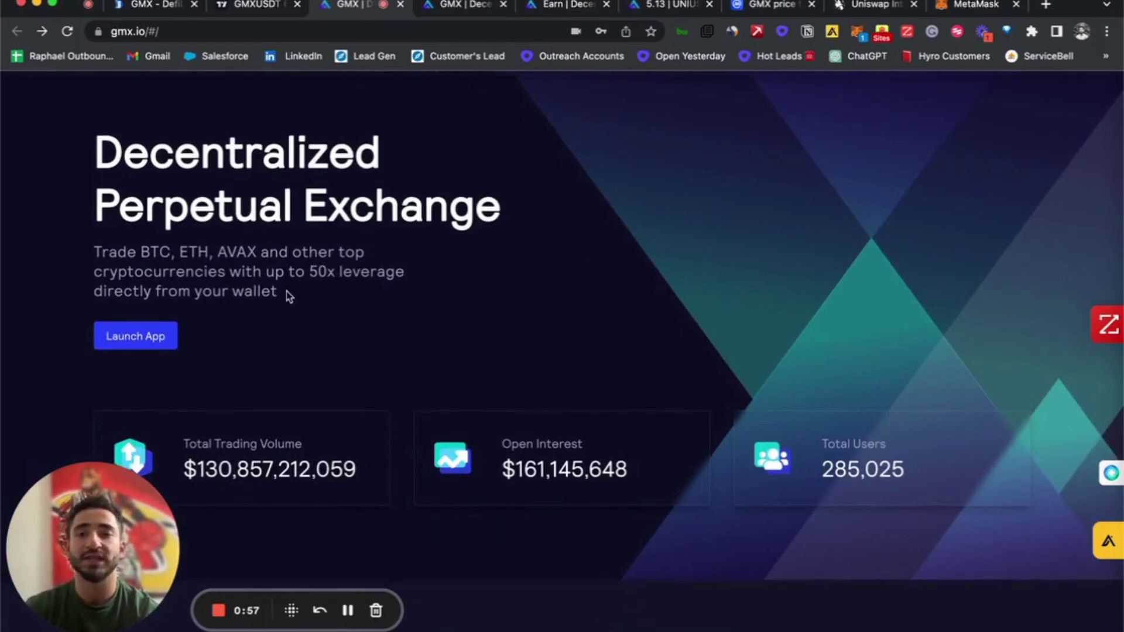
scroll(202, 275, "down", 1)
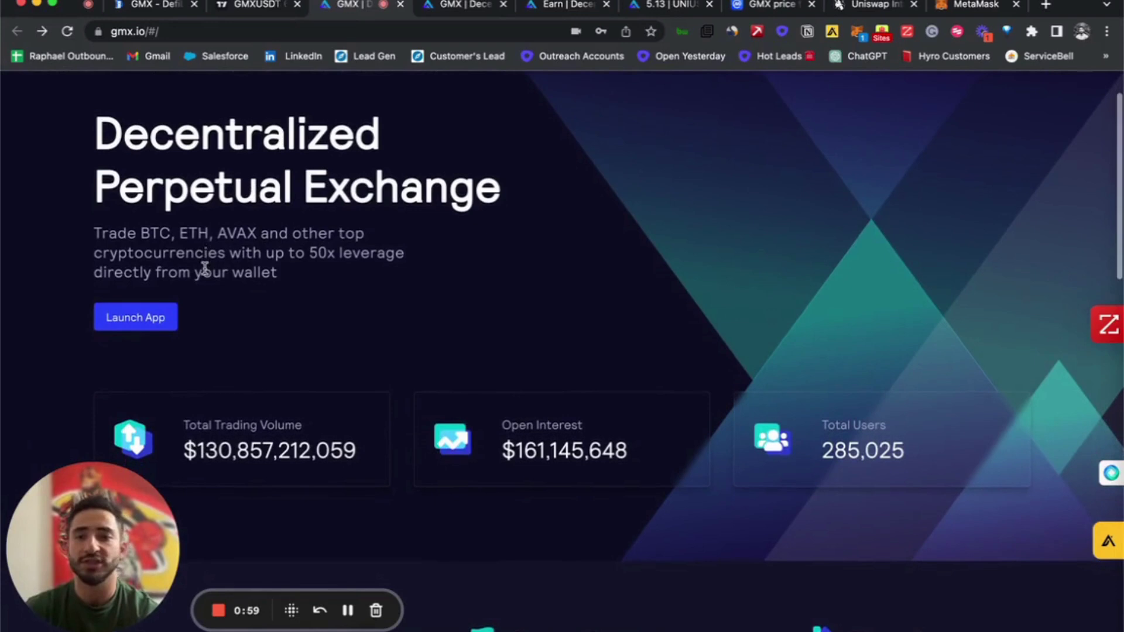
scroll(197, 237, "down", 1)
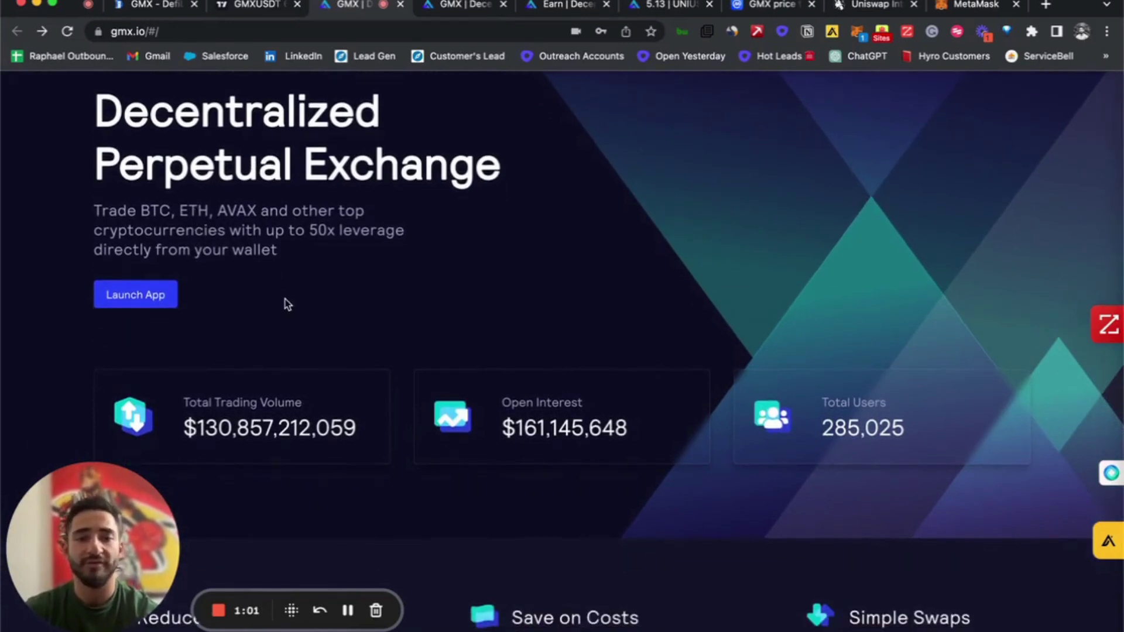
scroll(285, 303, "down", 2)
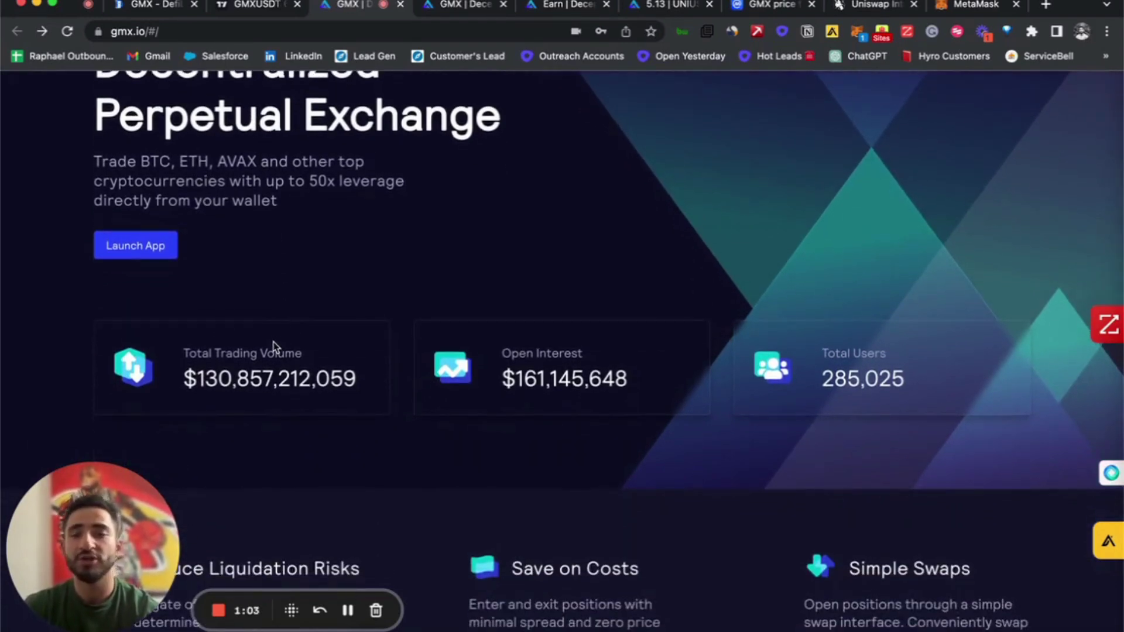
scroll(273, 342, "down", 1)
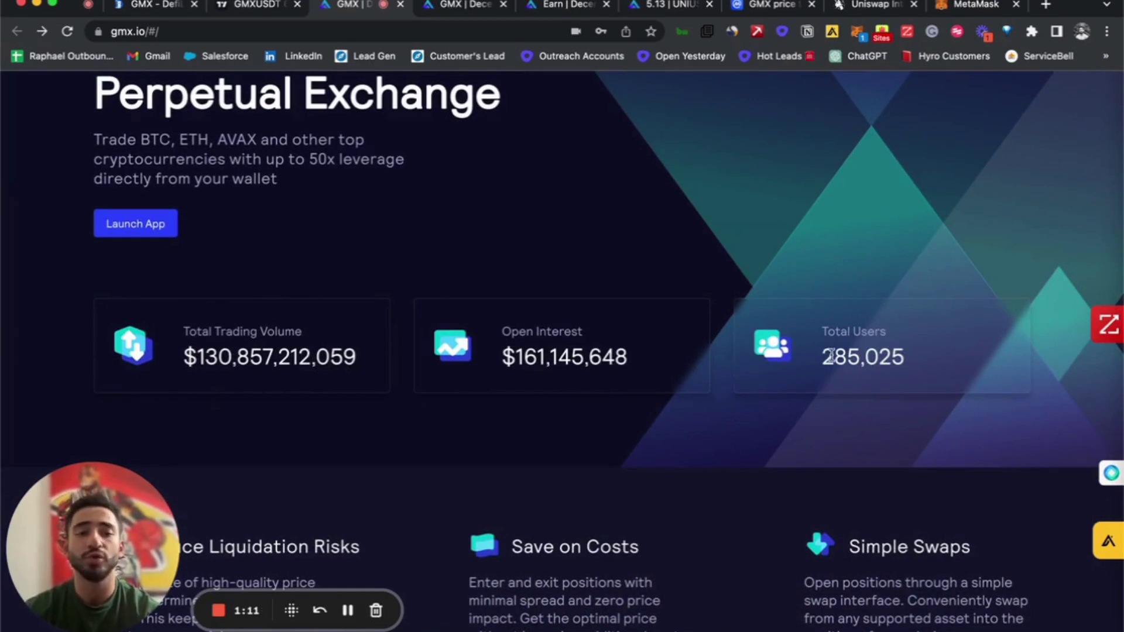
scroll(779, 394, "down", 2)
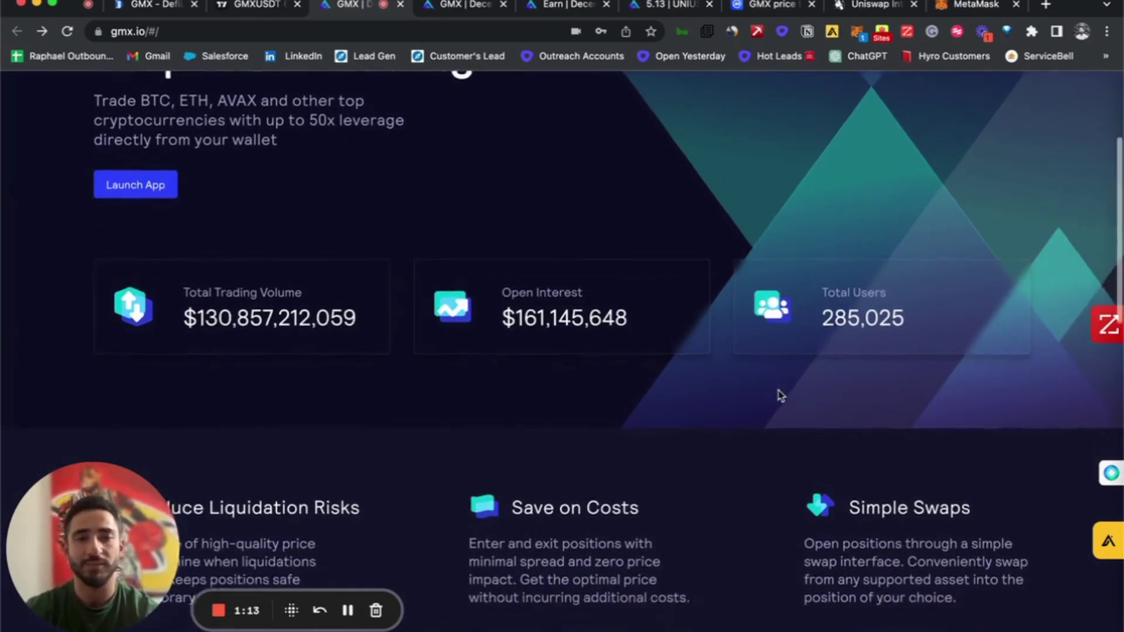
scroll(781, 395, "down", 2)
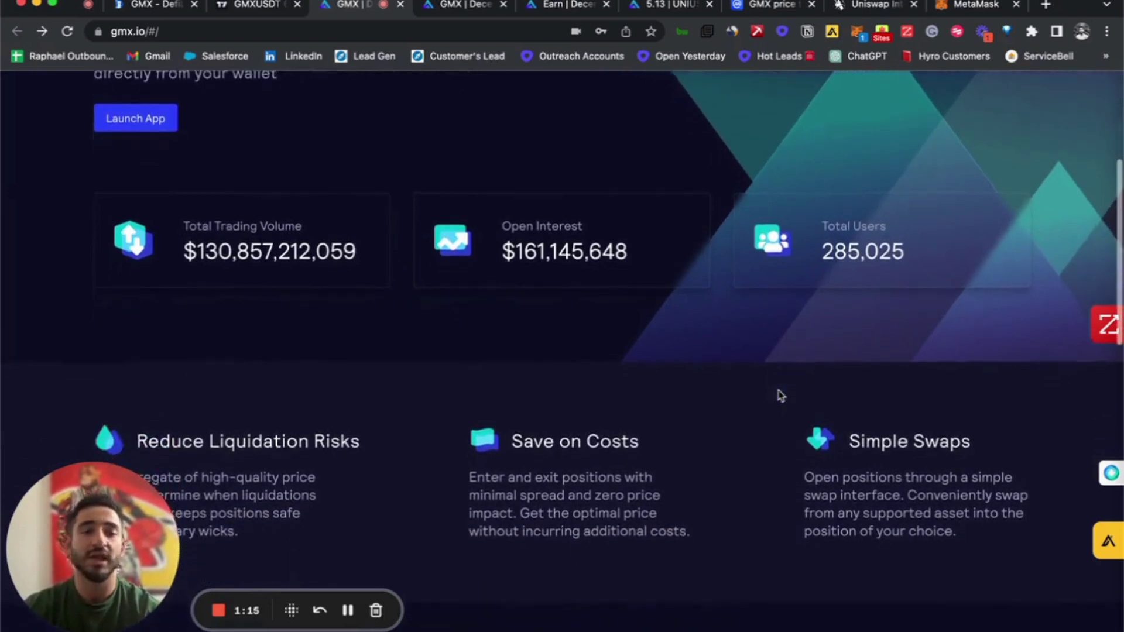
scroll(780, 395, "down", 1)
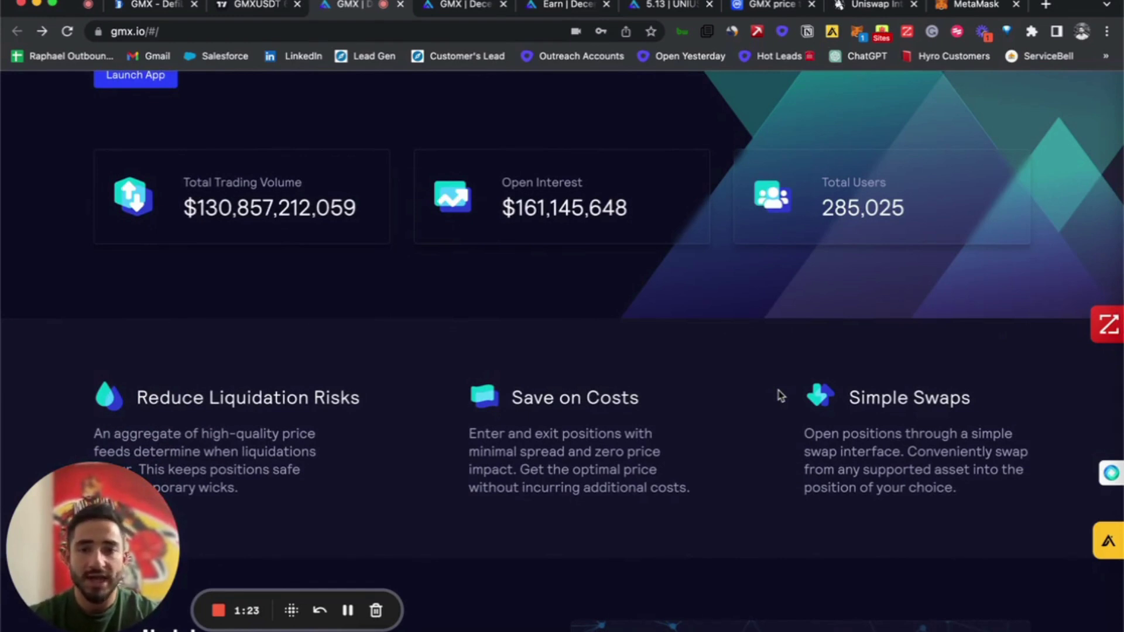
scroll(781, 395, "down", 2)
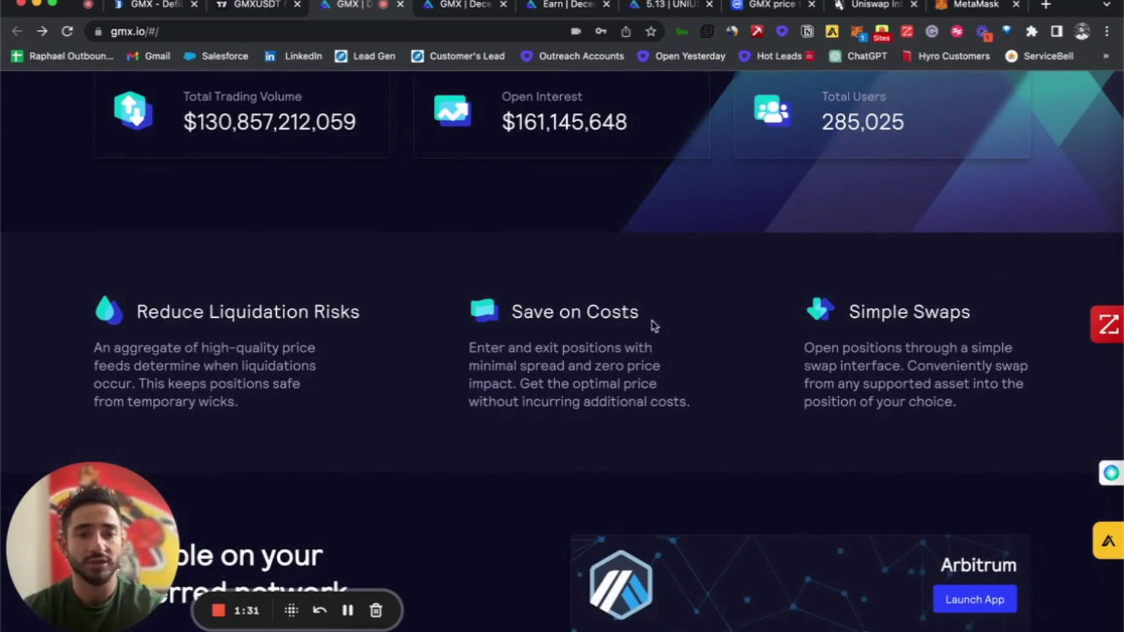
scroll(733, 329, "down", 5)
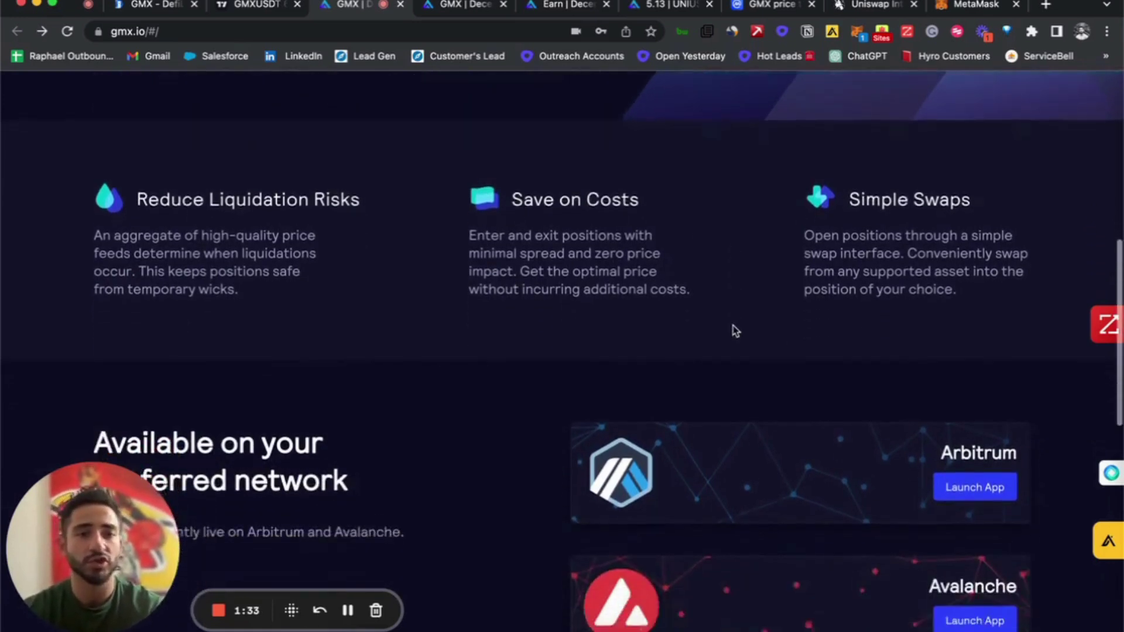
scroll(736, 330, "down", 5)
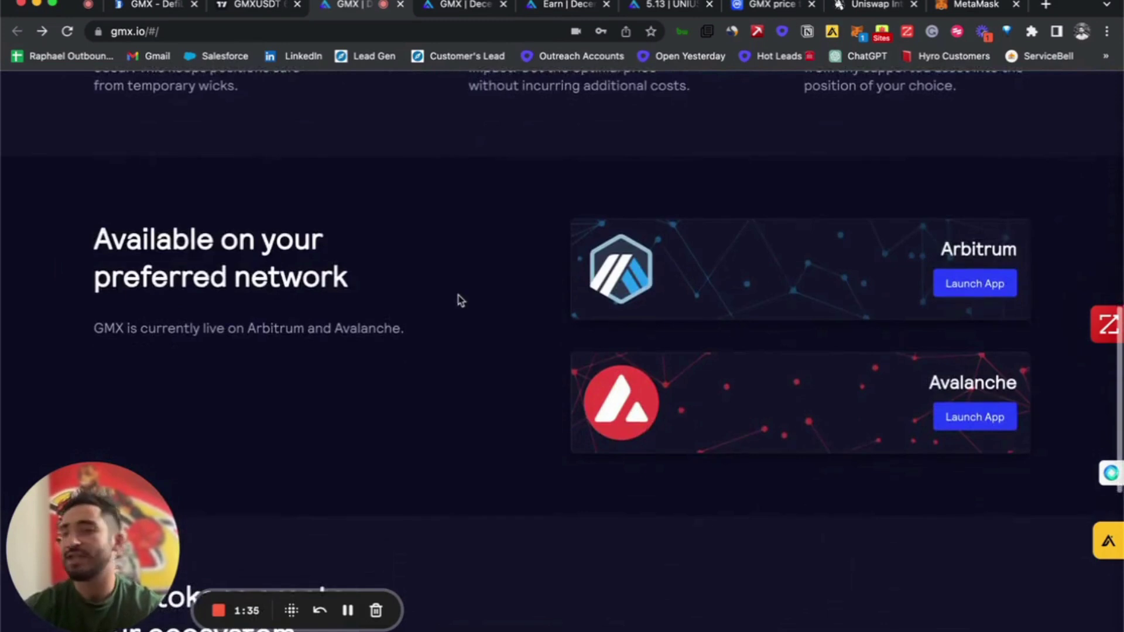
scroll(381, 301, "down", 1)
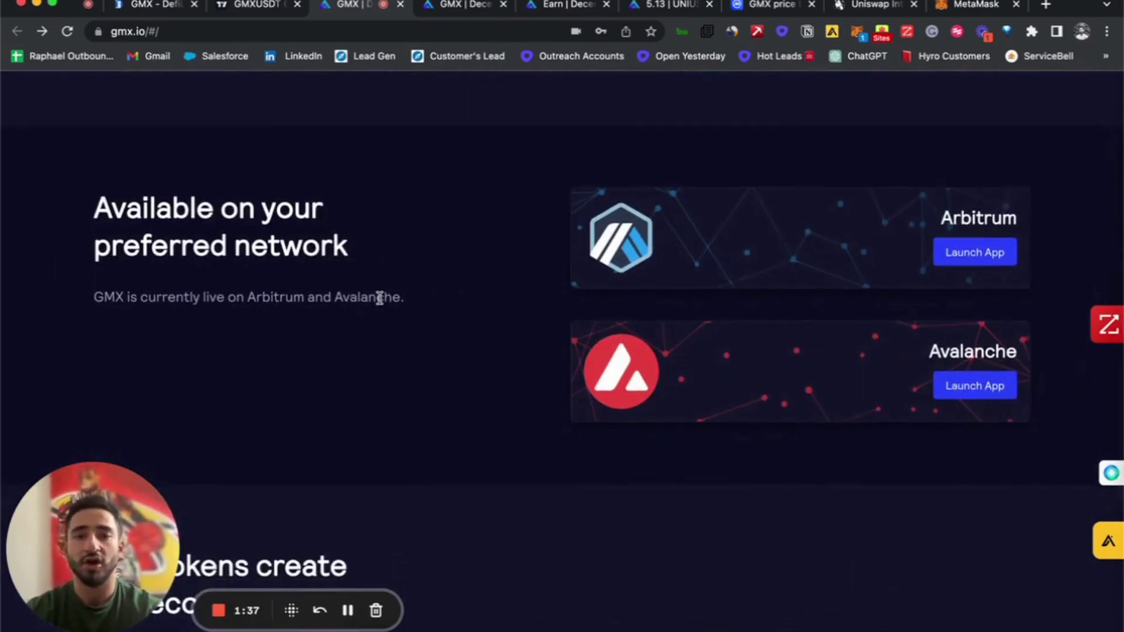
scroll(381, 300, "down", 1)
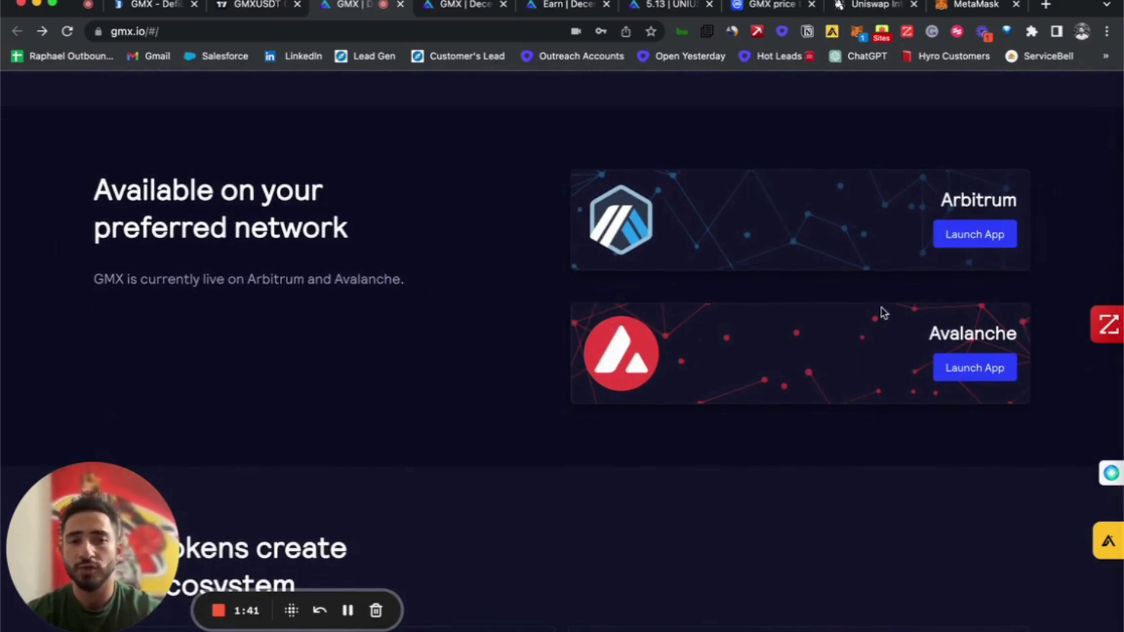
scroll(861, 359, "down", 10)
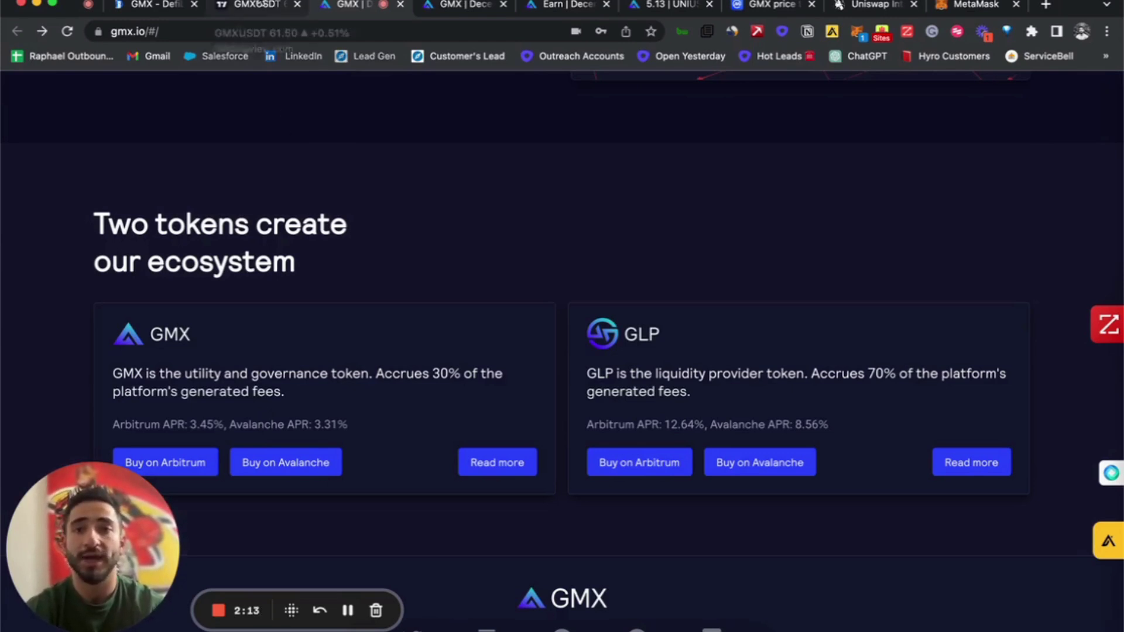
- Go to the GMXUSDT TradingView chart and select the Trend Line drawing tool
left_click(261, 7)
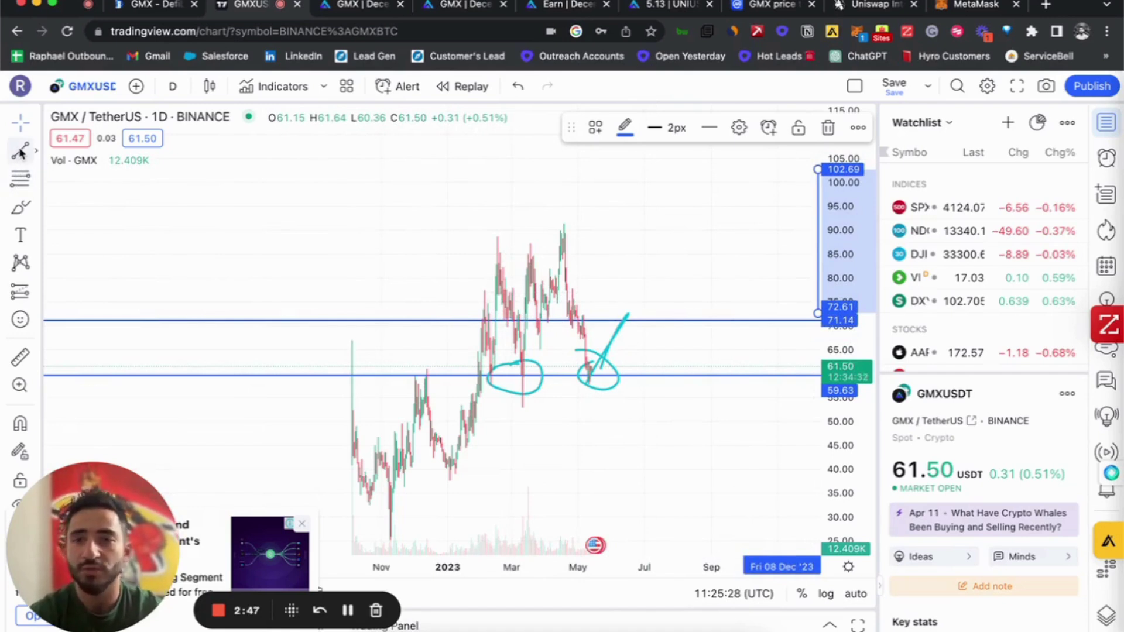
left_click(20, 153)
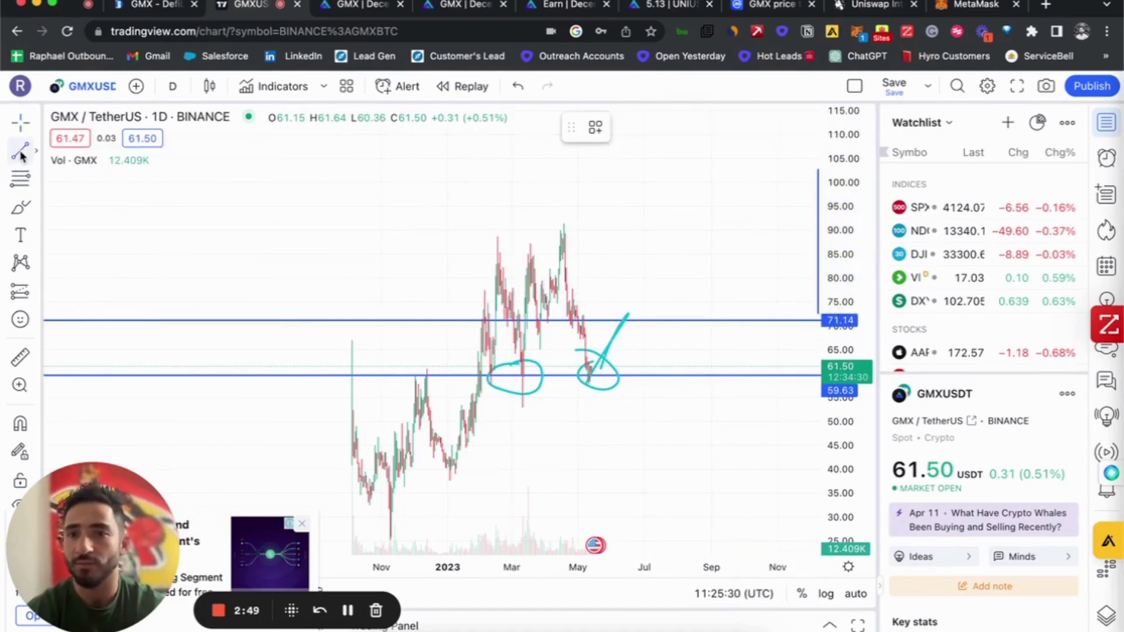
left_click(21, 156)
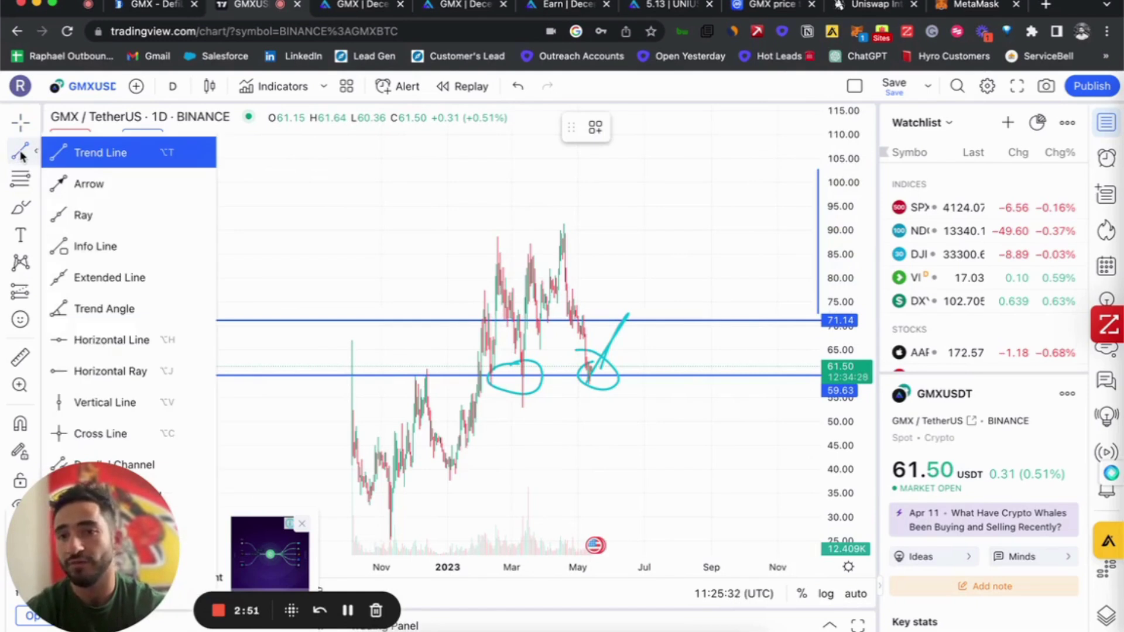
left_click(21, 154)
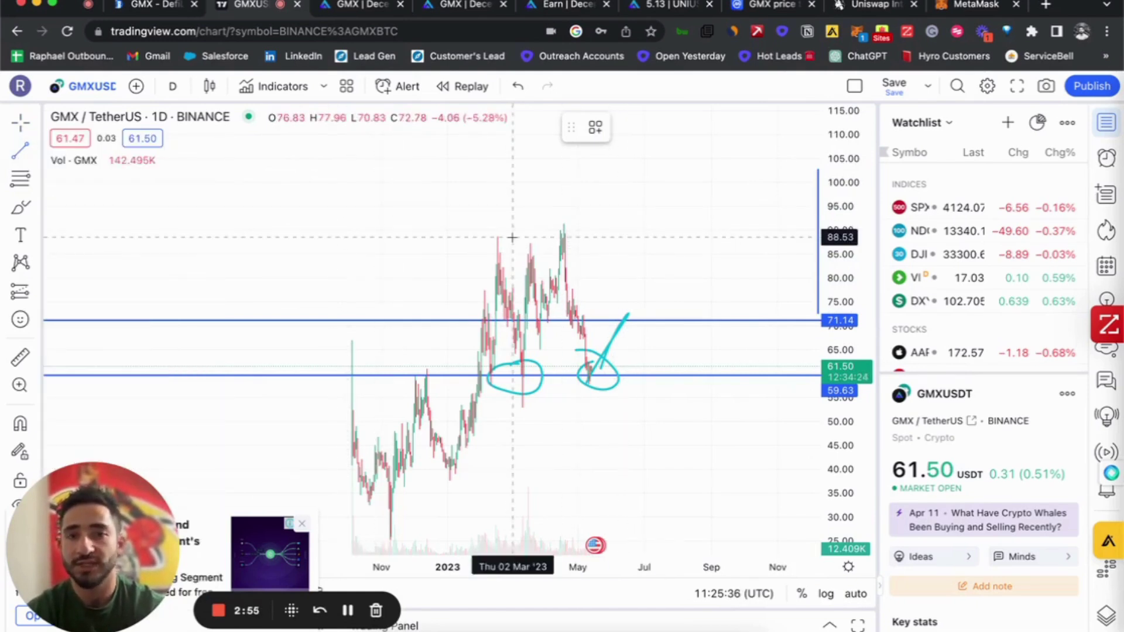
- Draw a trend line from the 90.98 high to 59.64, then shift it to span 72.05–103.38
left_click(561, 226)
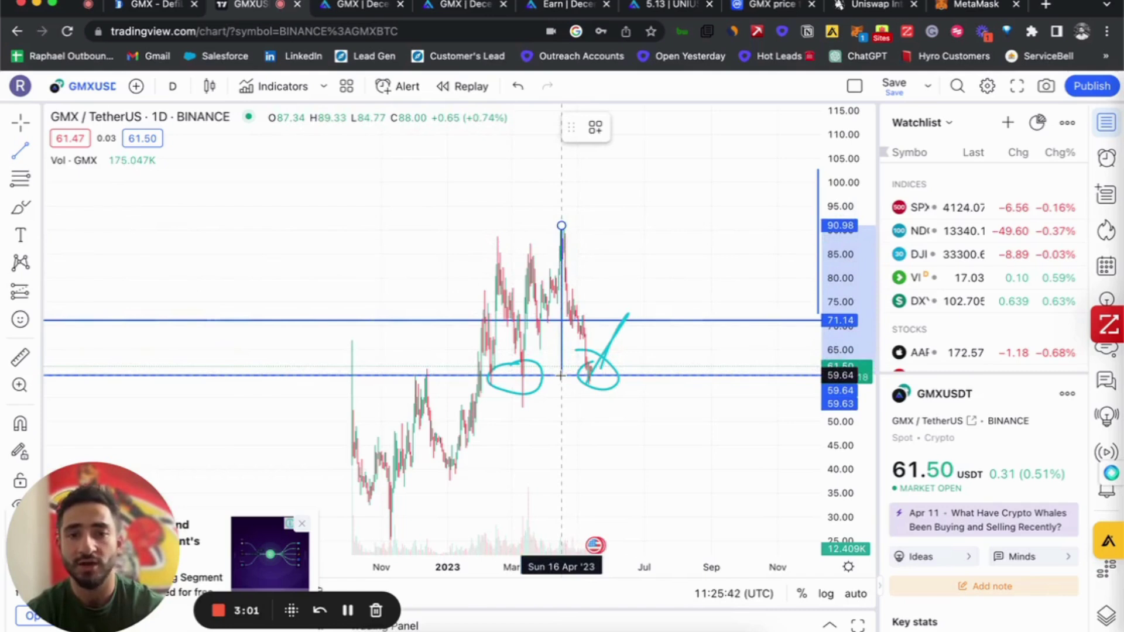
left_click(561, 375)
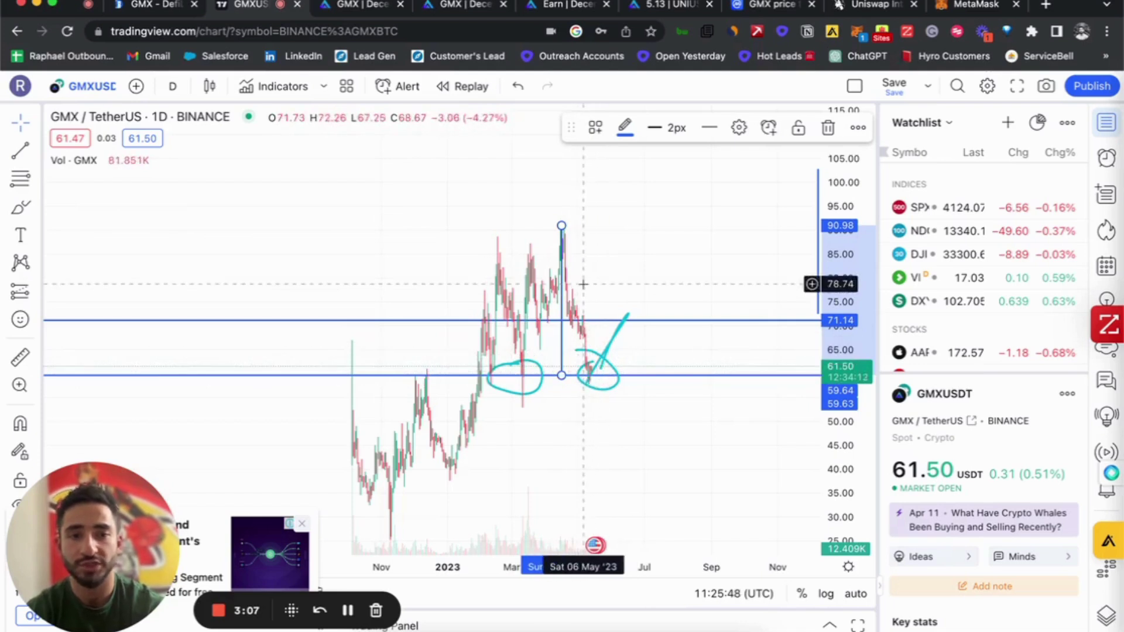
mouse_move(562, 267)
left_mouse_down()
mouse_move(647, 205)
mouse_move(631, 202)
left_mouse_up()
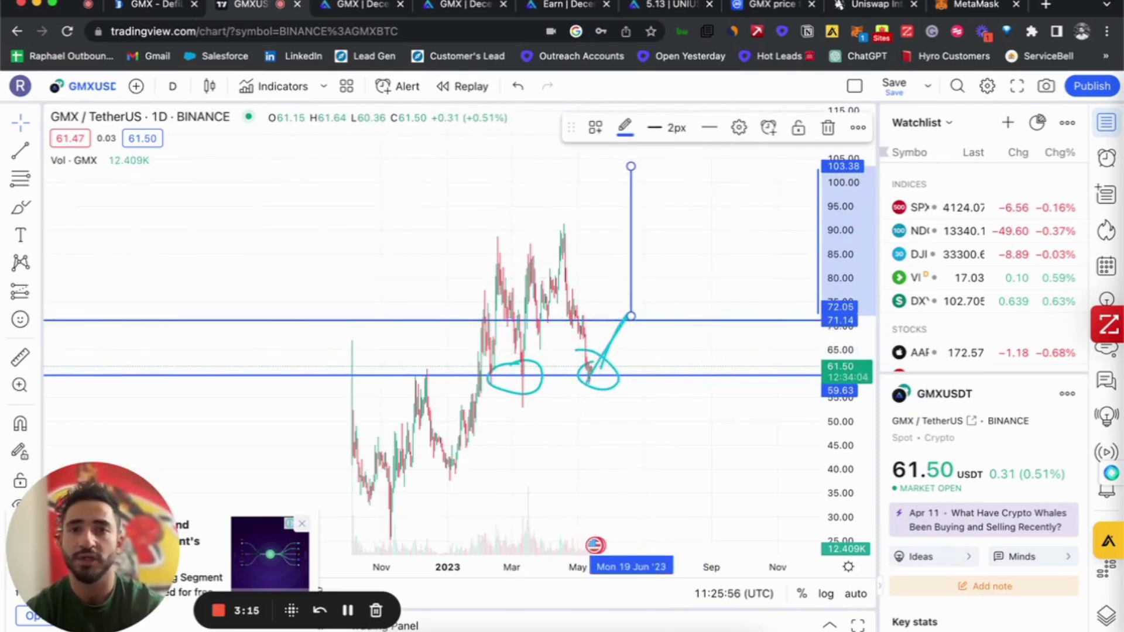
left_click(349, 5)
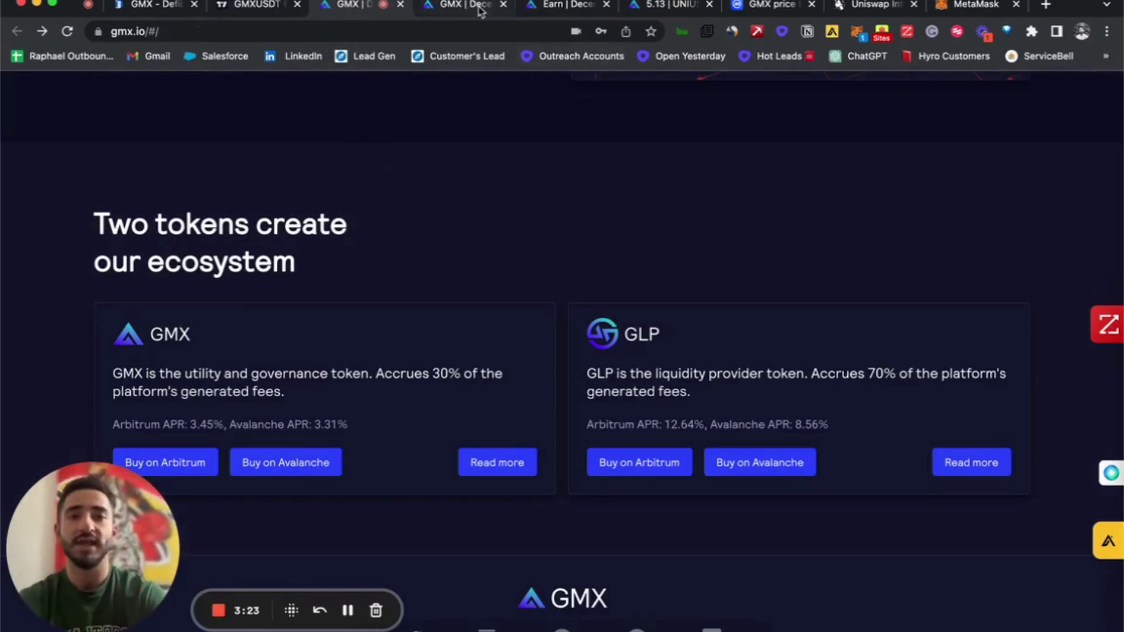
- On the Buy/Sell GLP page, choose ETH instead of USDC as the pay token
left_click(457, 8)
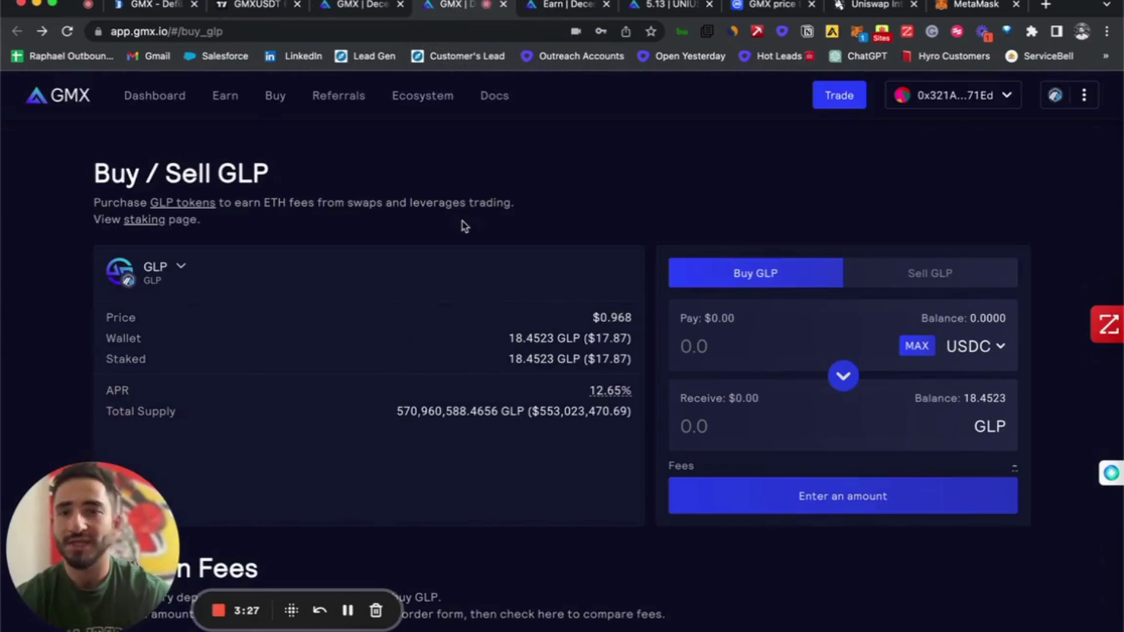
scroll(412, 183, "down", 1)
scroll(410, 211, "down", 2)
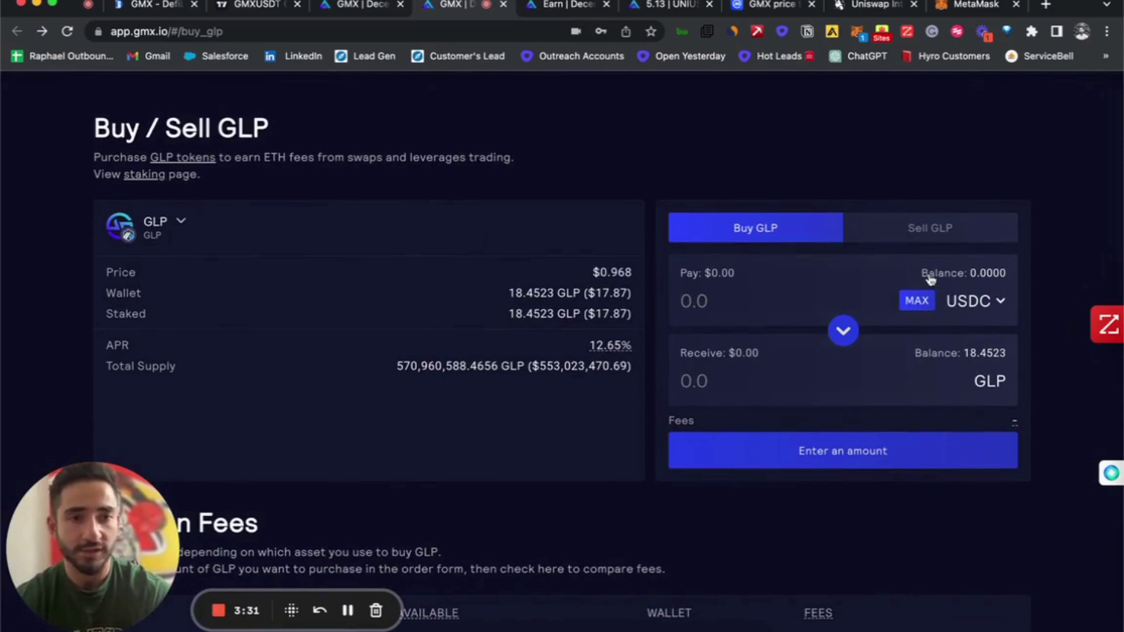
left_click(983, 305)
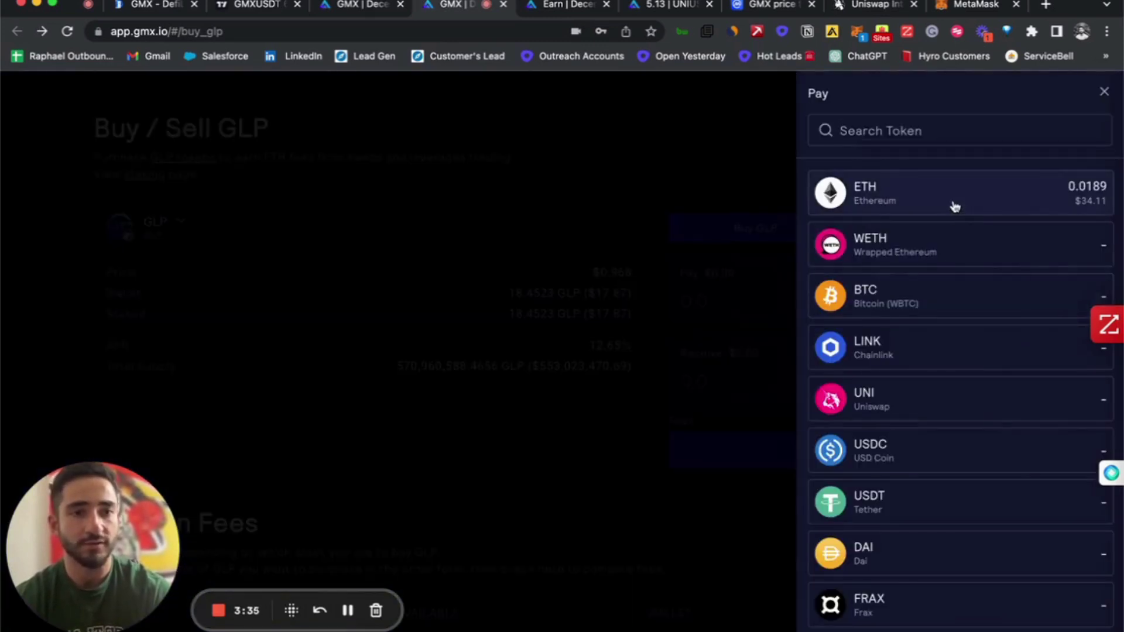
left_click(955, 206)
left_click(982, 306)
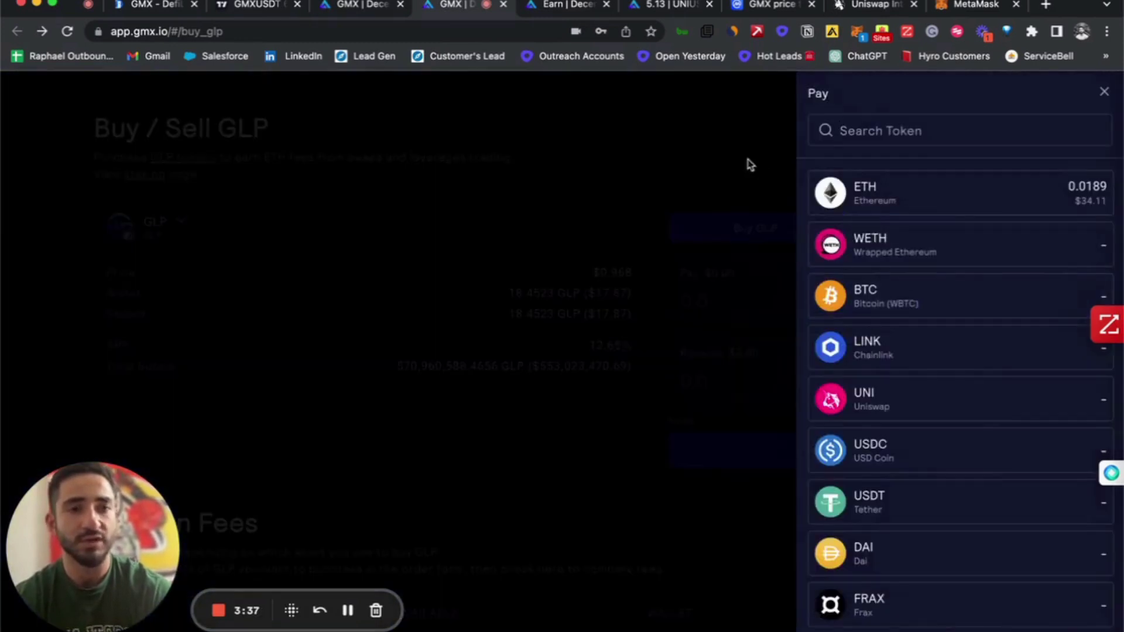
left_click(745, 147)
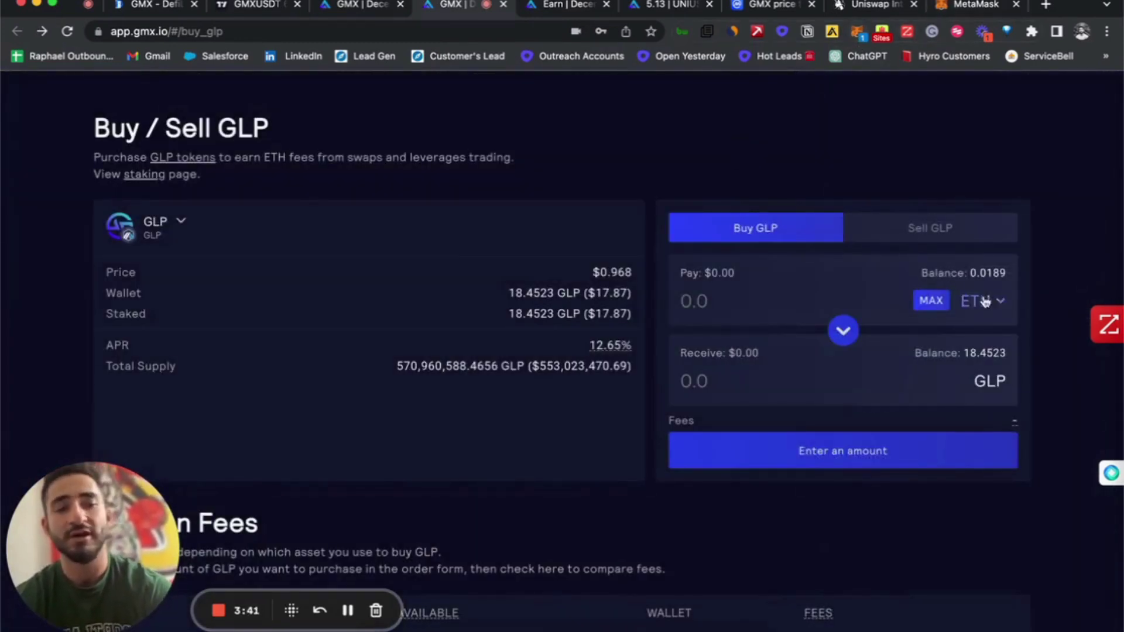
- Enter 0.01 ETH and submit the purchase of about 18.59 GLP
left_click(719, 293)
type("0")
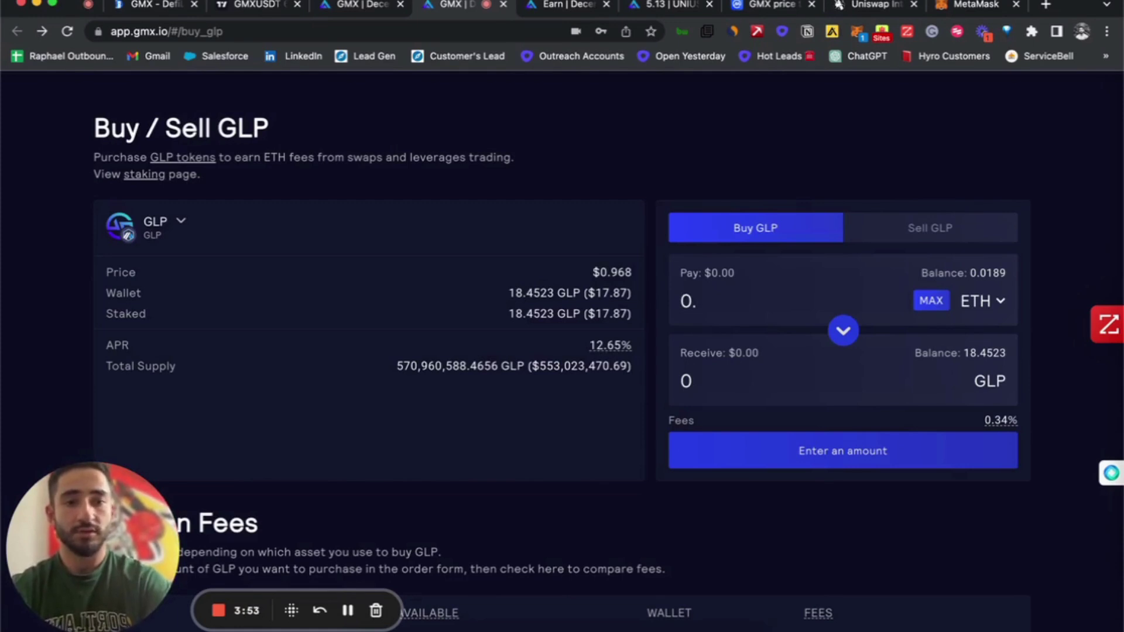
type(".0")
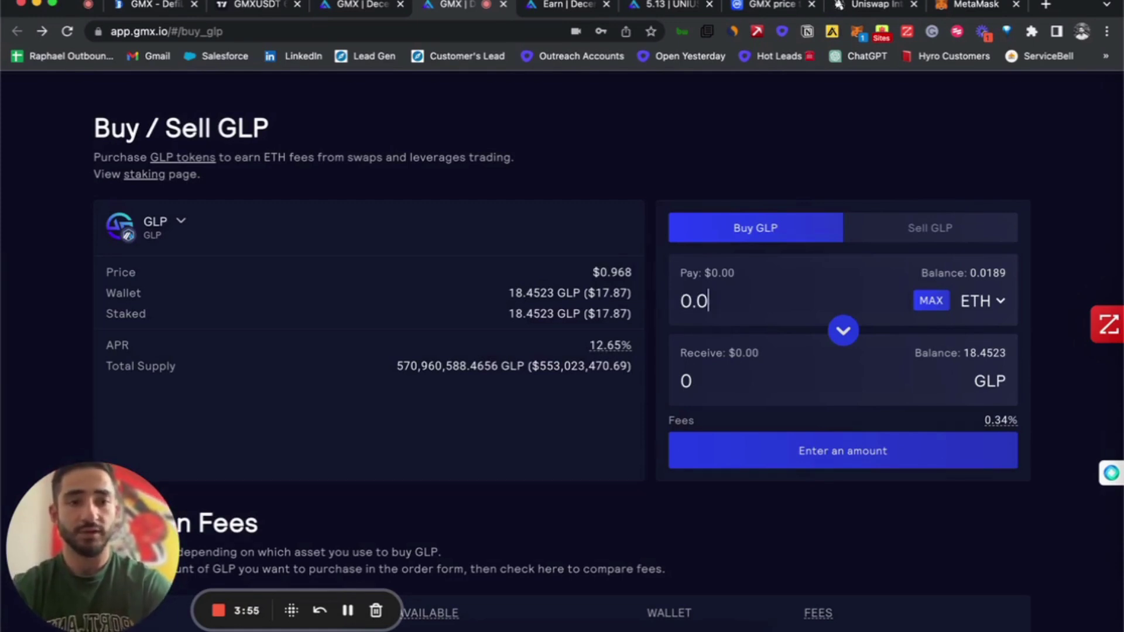
type("1")
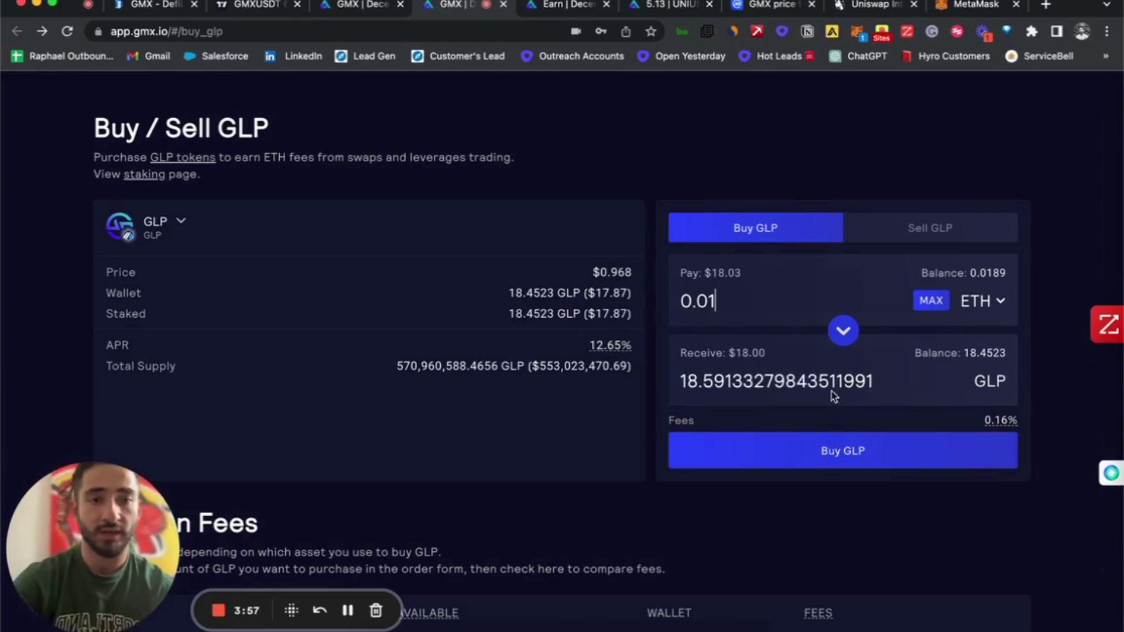
left_click(860, 459)
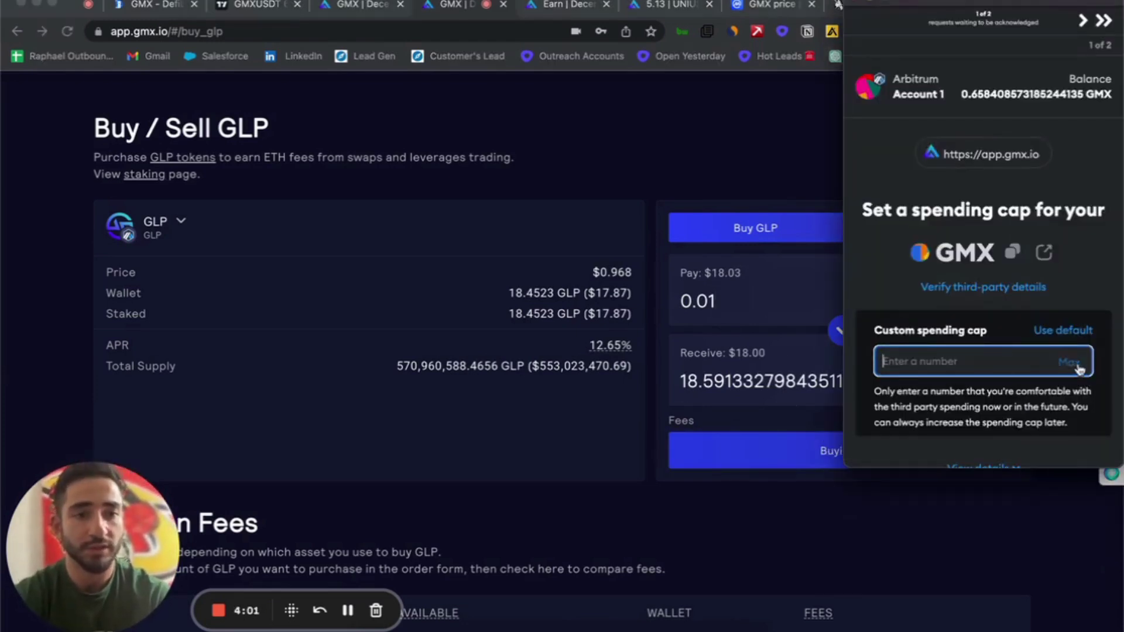
- Set the spending cap to the max 0.658408573185244135 GMX and approve it
left_click(1069, 362)
scroll(985, 331, "down", 1)
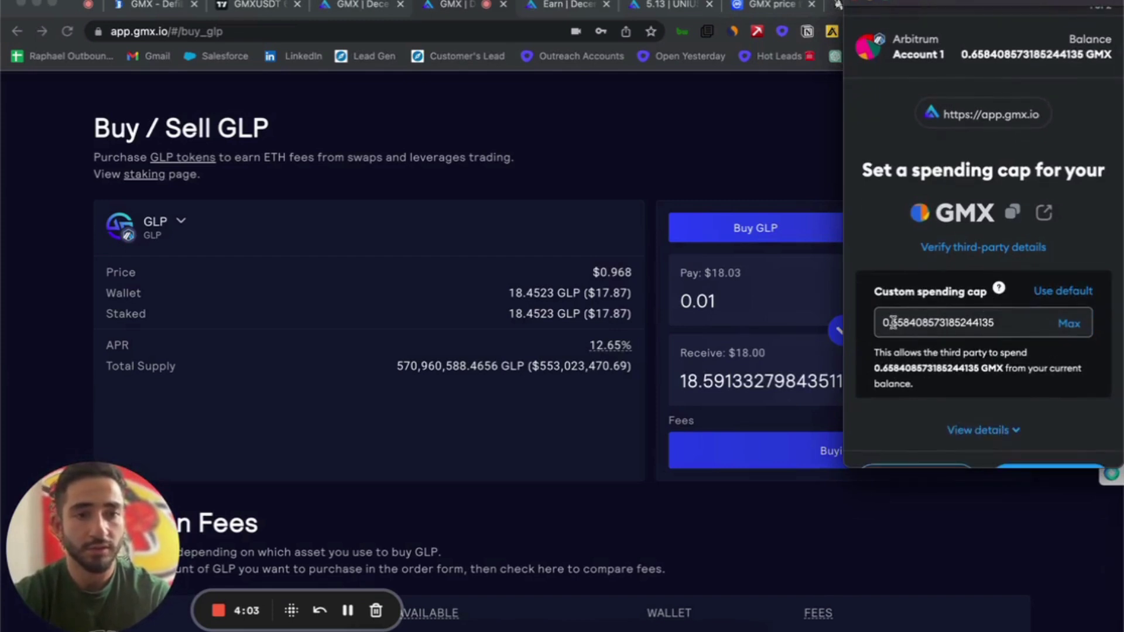
left_click_drag(892, 323, 1043, 318)
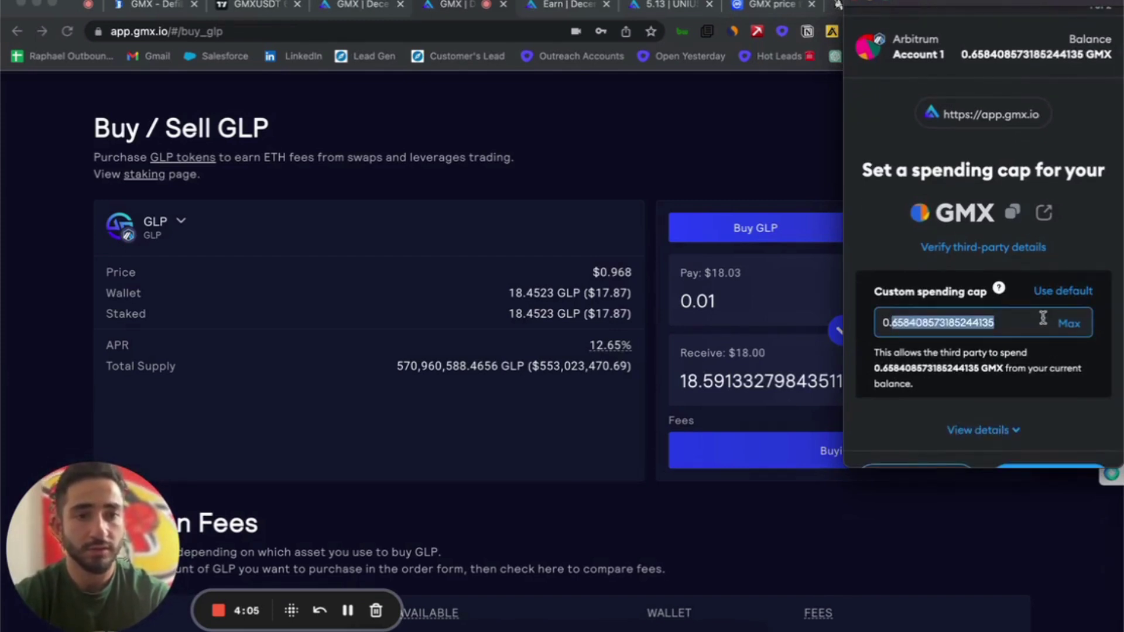
scroll(1042, 318, "down", 1)
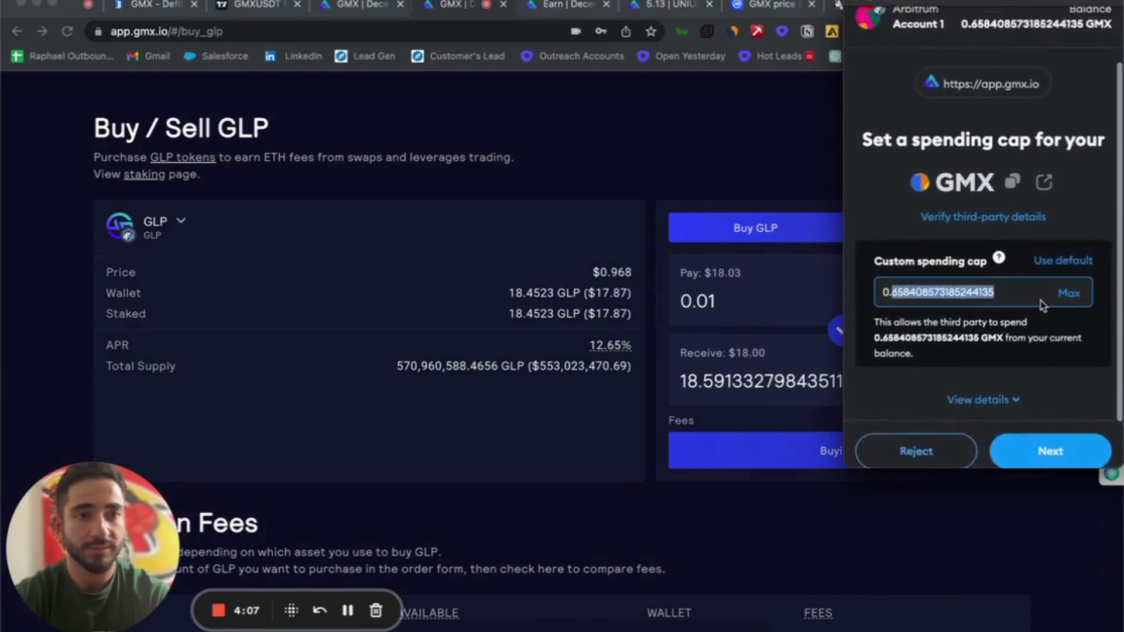
scroll(1043, 305, "down", 2)
left_click(1050, 407)
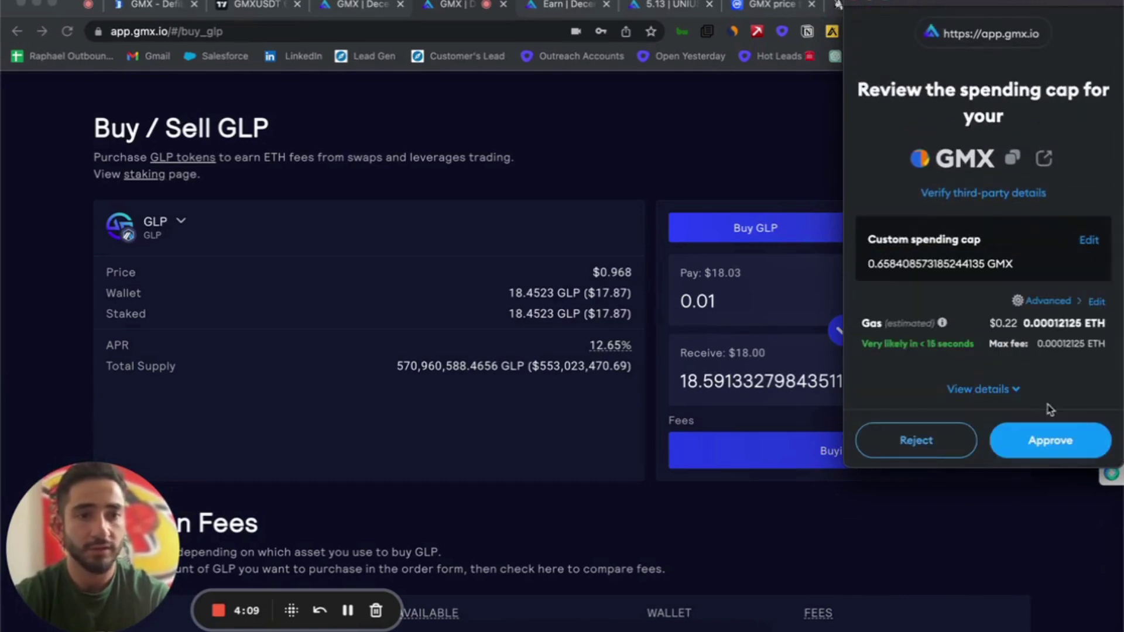
left_click(1054, 445)
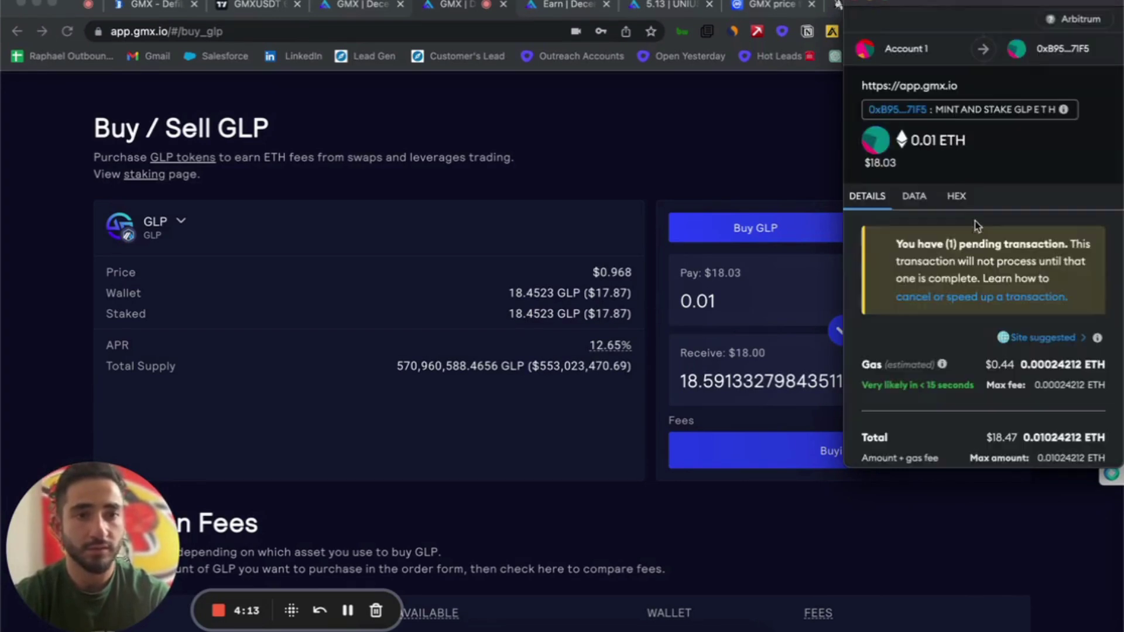
- Confirm the 0.01 ETH Mint and Stake GLP transaction
scroll(953, 258, "down", 2)
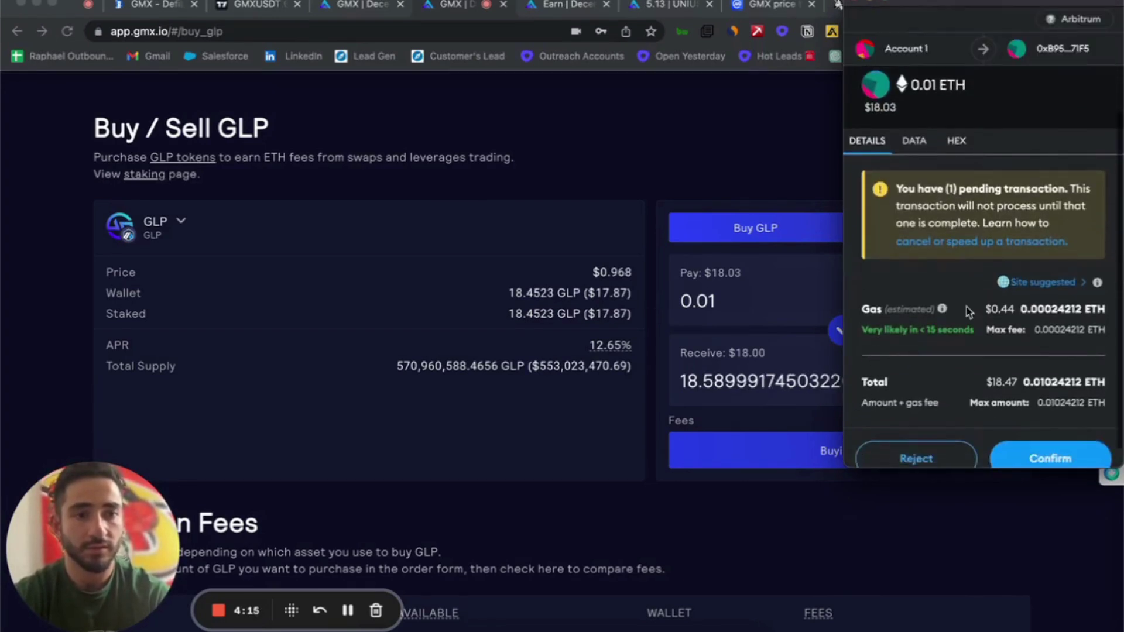
scroll(952, 258, "down", 1)
left_click(1039, 449)
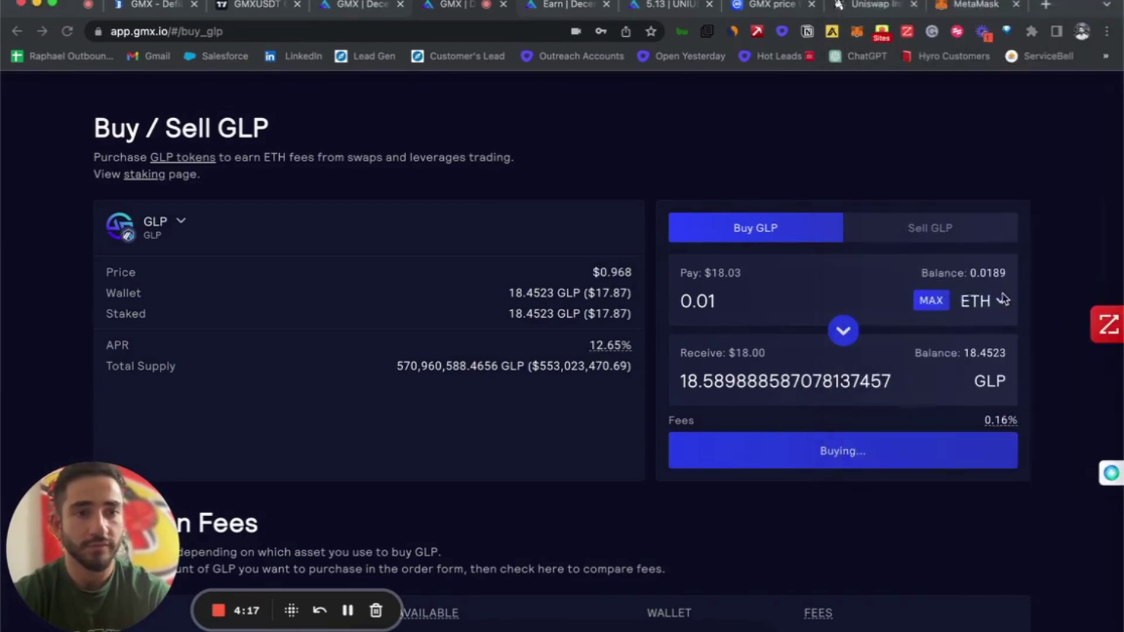
- Open the Earn page and scroll to the Arbitrum panels showing 37.03 GLP and 1.00 GMX staked
scroll(391, 398, "down", 3)
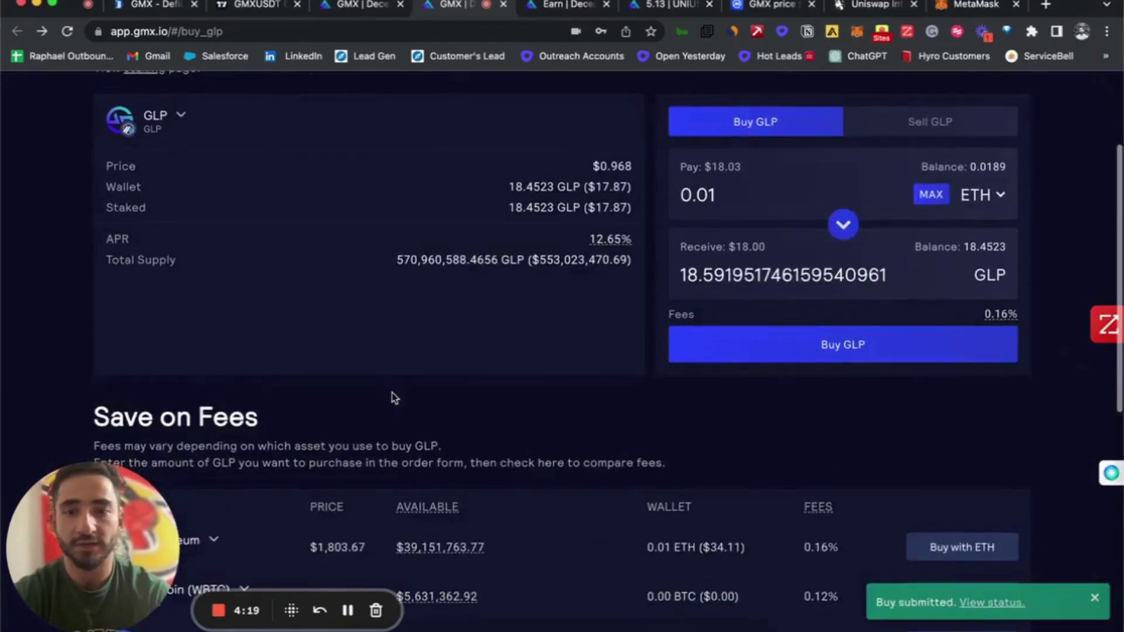
scroll(388, 394, "up", 5)
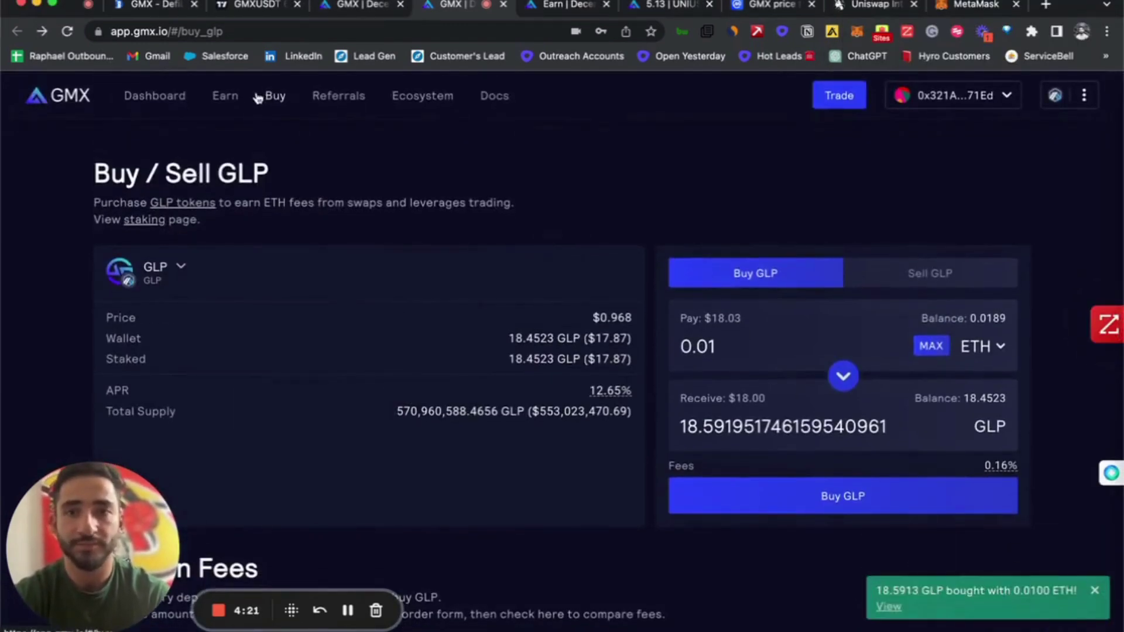
left_click(222, 97)
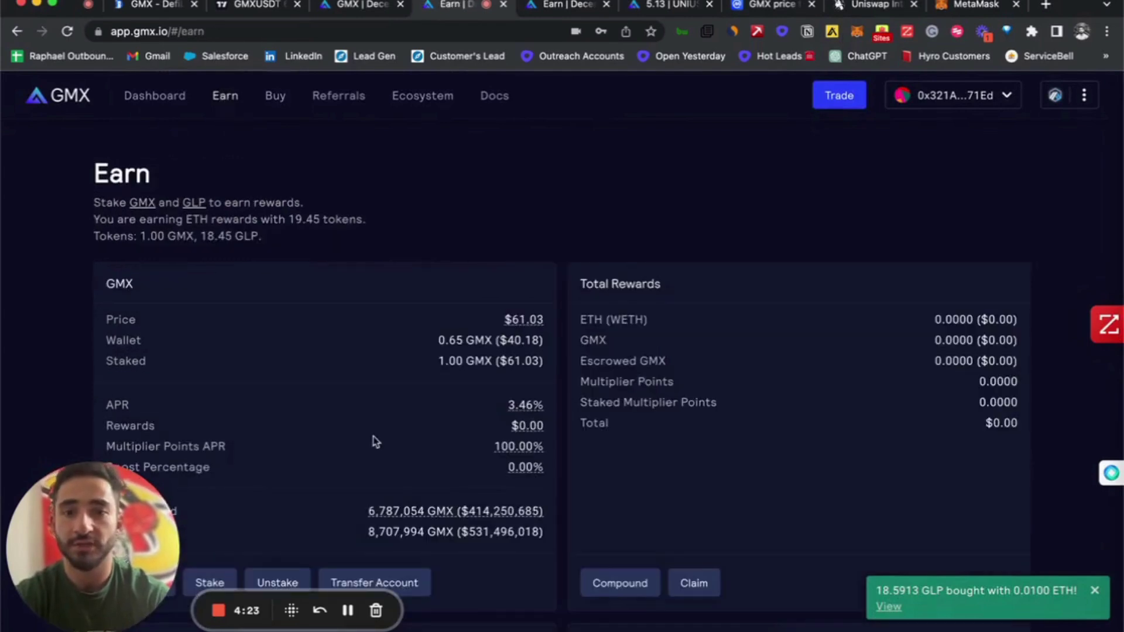
scroll(373, 442, "down", 4)
scroll(375, 442, "down", 2)
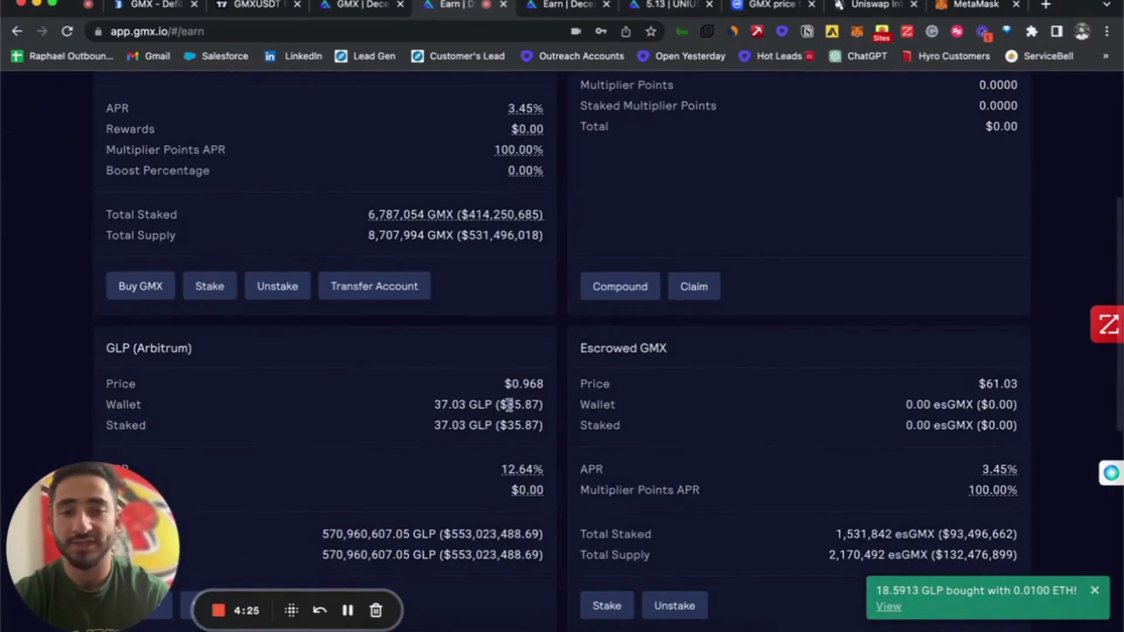
scroll(514, 419, "down", 1)
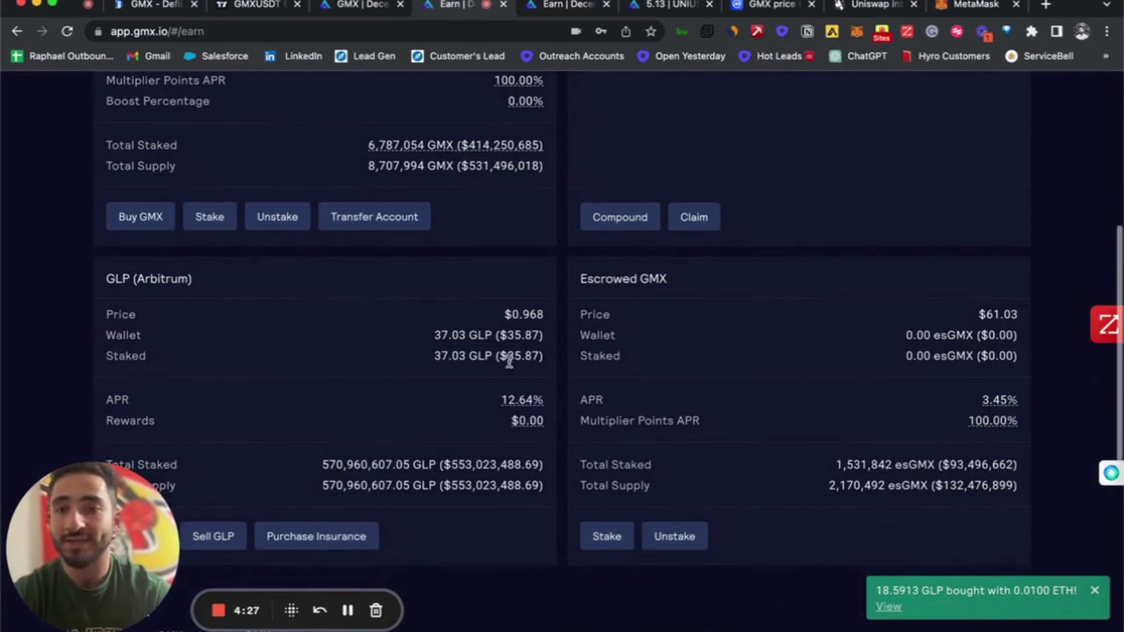
scroll(513, 375, "down", 1)
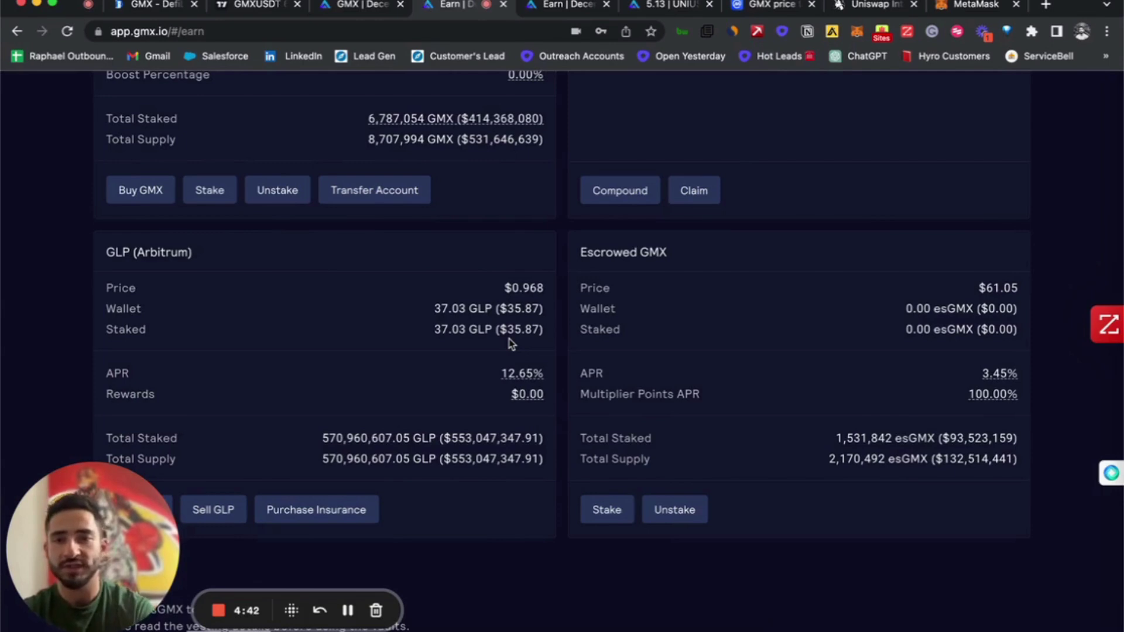
scroll(509, 342, "up", 4)
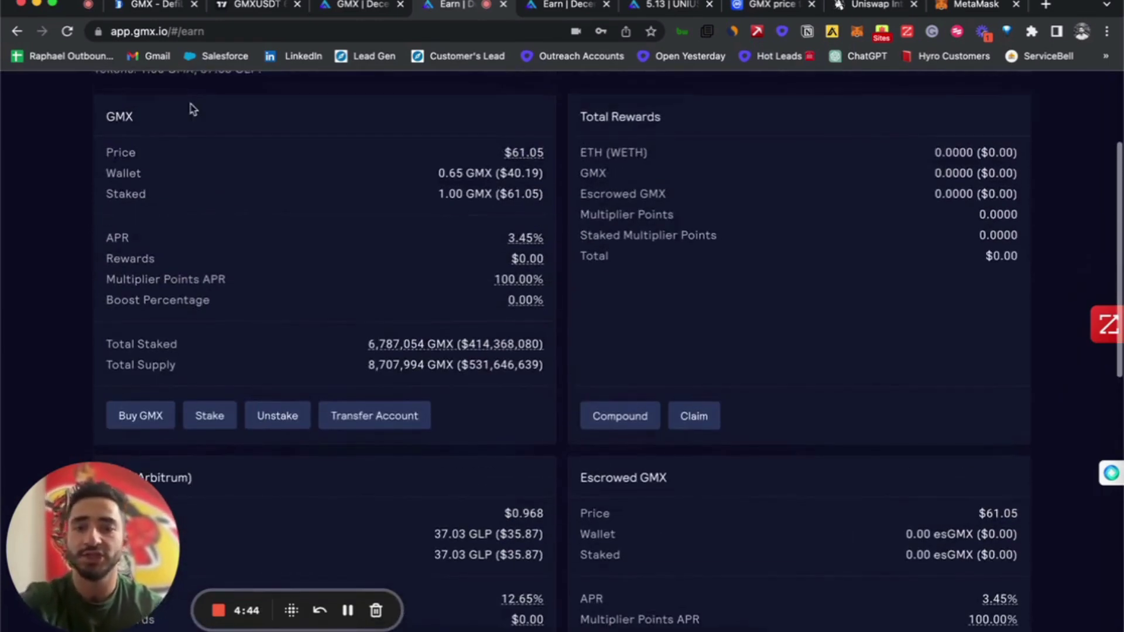
scroll(88, 231, "down", 5)
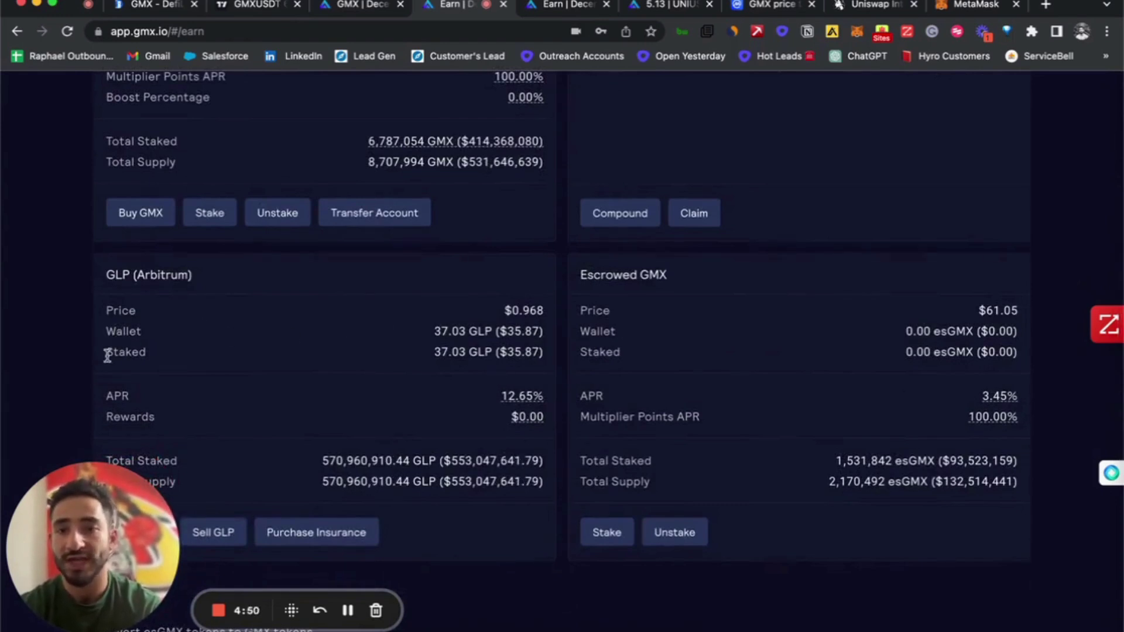
scroll(492, 433, "down", 2)
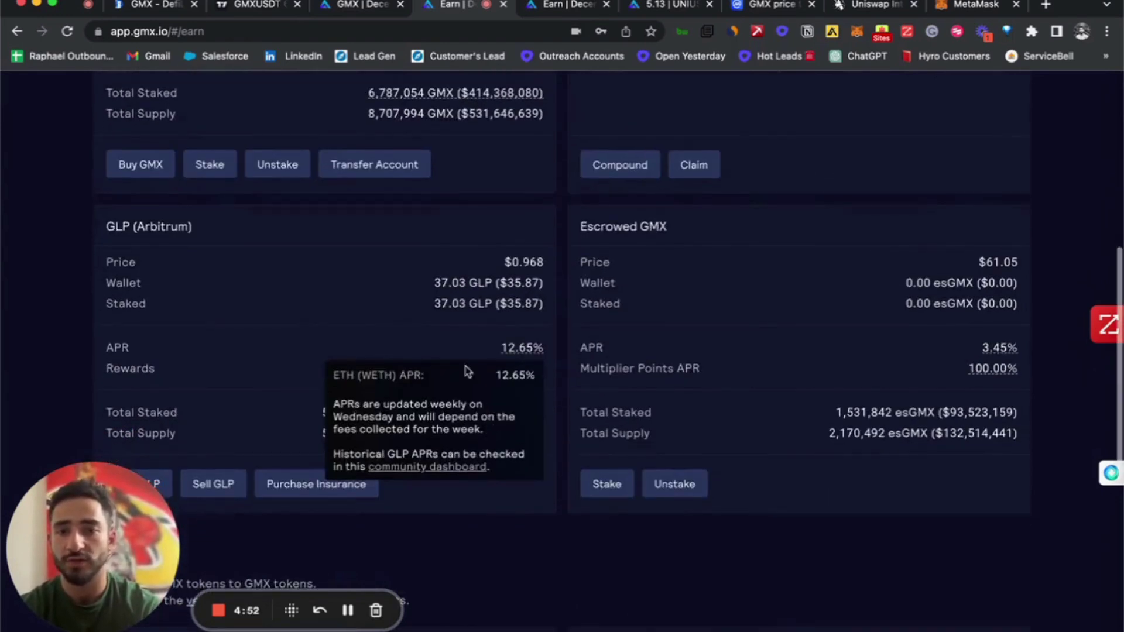
mouse_move(530, 347)
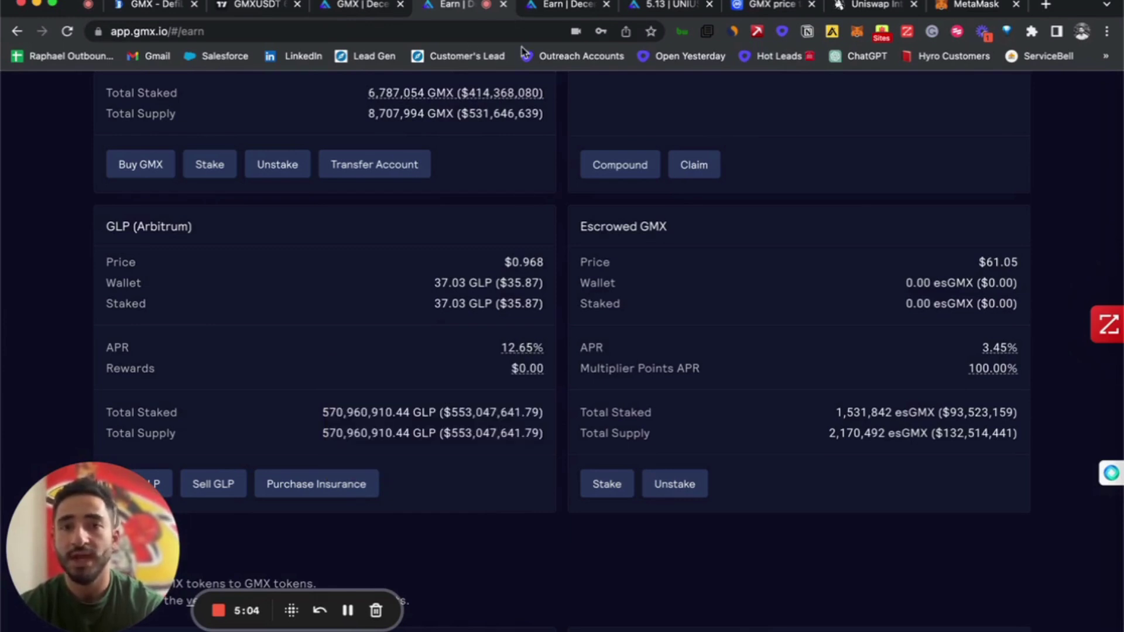
scroll(448, 207, "up", 5)
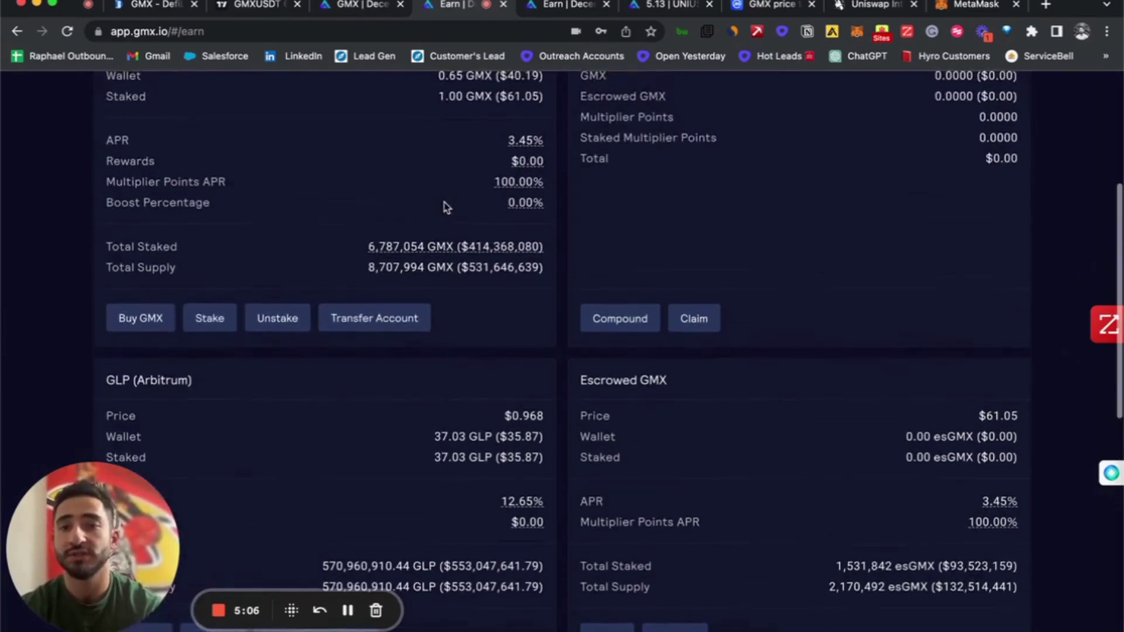
scroll(351, 206, "up", 3)
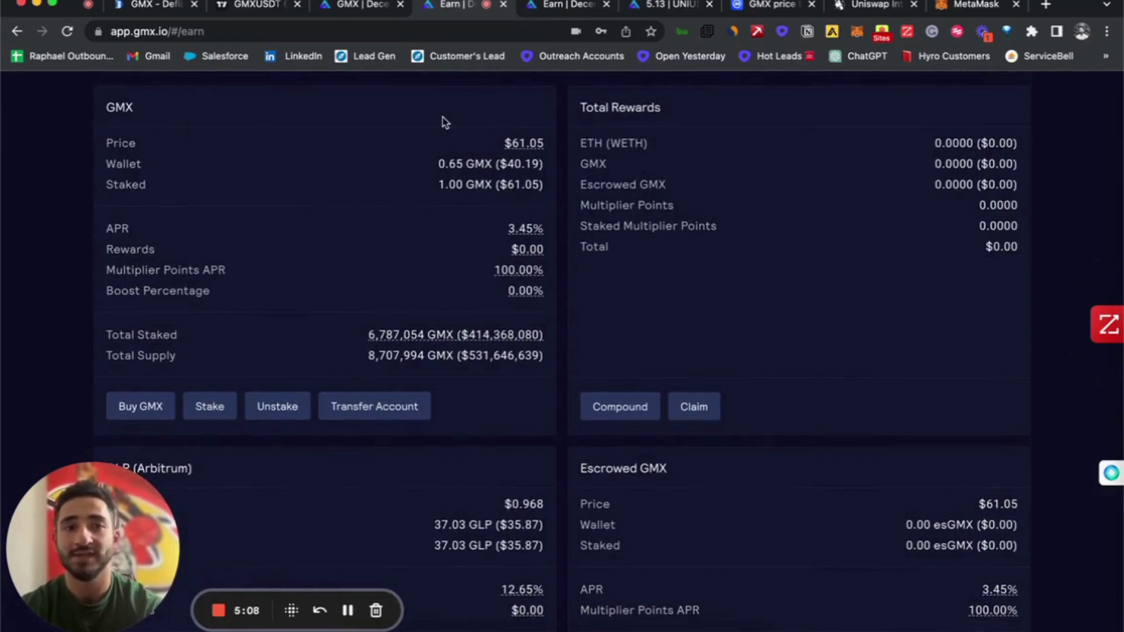
- Switch to the Uniswap swap quoting 1.13065 GMX for 0.0385983634 ETH, flagged as insufficient balance
left_click(867, 9)
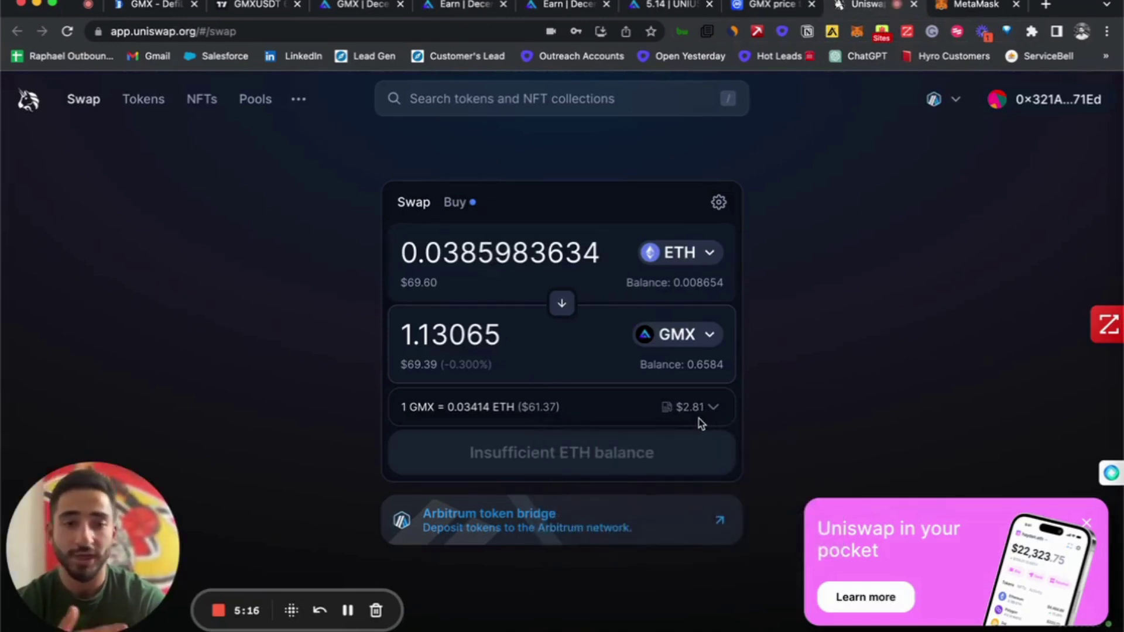
mouse_move(695, 416)
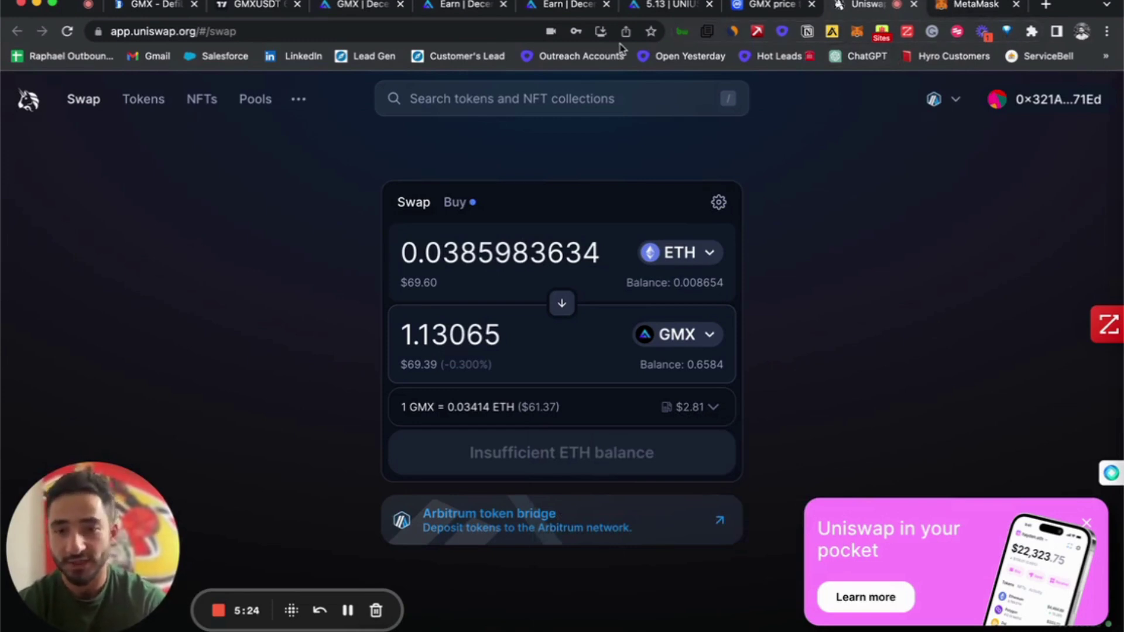
- Start a MetaMask swap from ETH, open the receive-token list, then go to CoinMarketCap's GMX page
left_click(970, 6)
scroll(636, 303, "down", 1)
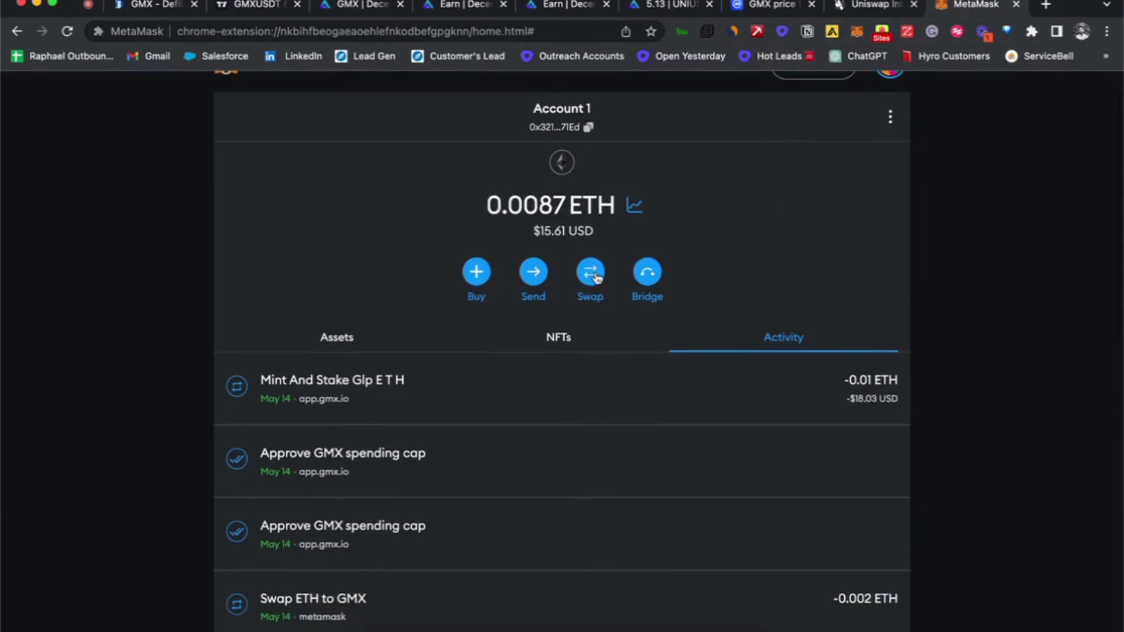
left_click(592, 272)
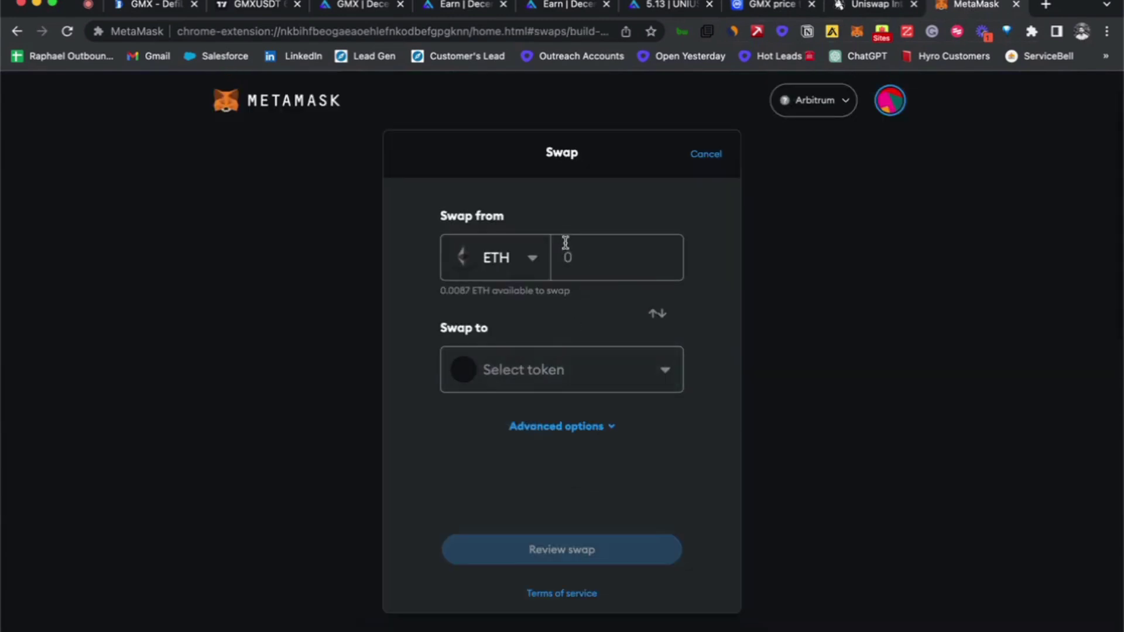
left_click(573, 376)
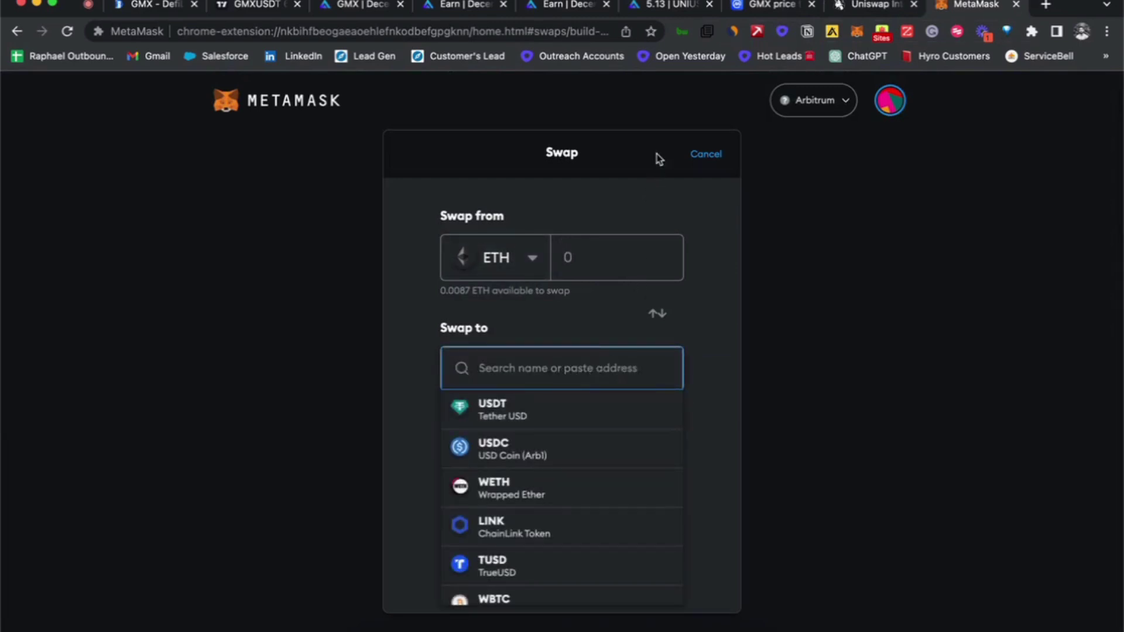
left_click(764, 4)
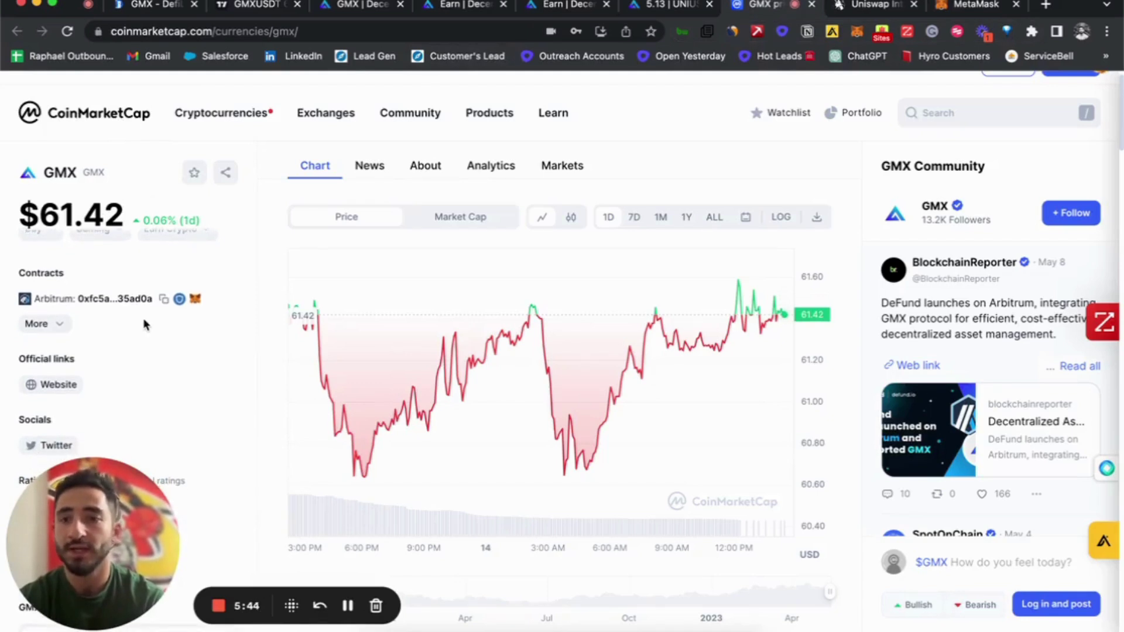
- Copy GMX's Arbitrum address from the Contracts section of the CoinMarketCap page
scroll(142, 321, "down", 3)
scroll(144, 321, "down", 3)
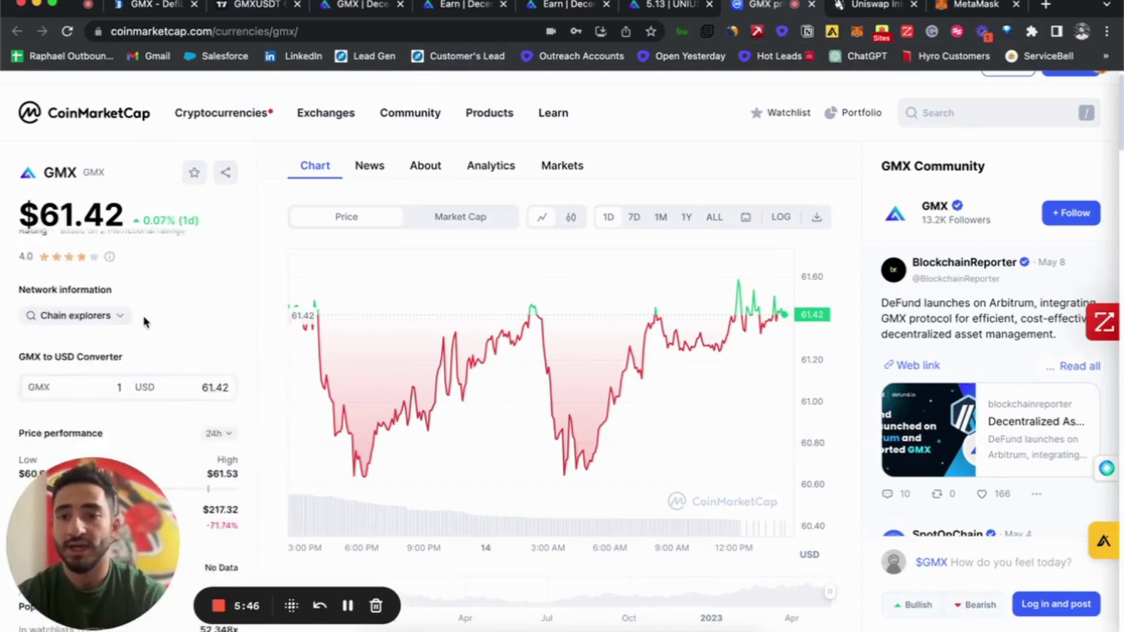
scroll(144, 322, "up", 5)
scroll(144, 321, "up", 10)
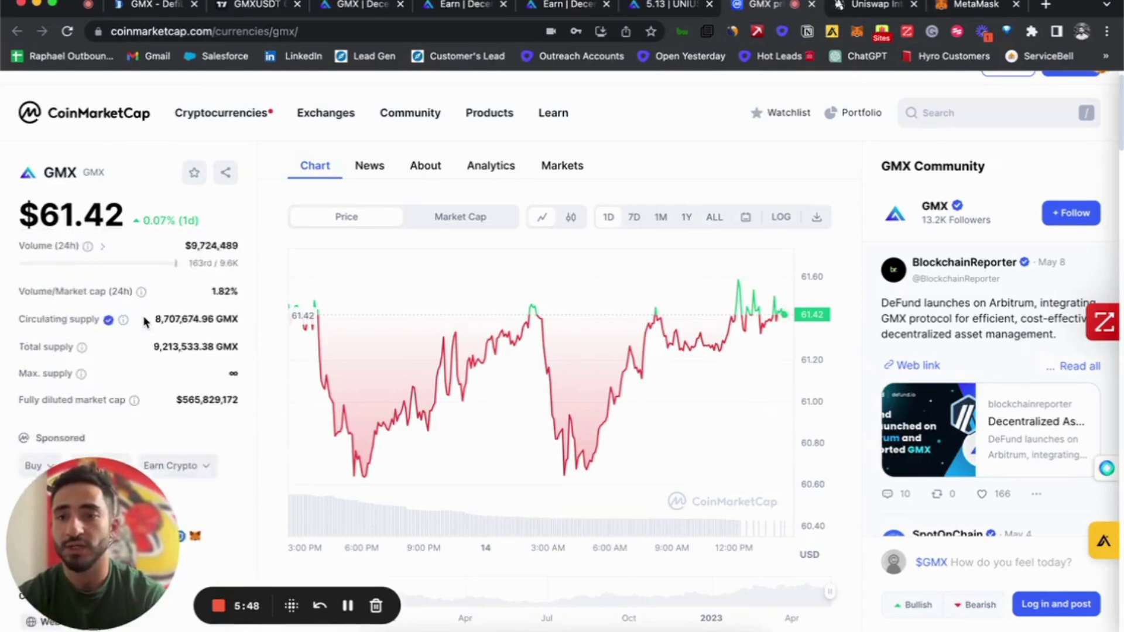
scroll(144, 322, "down", 5)
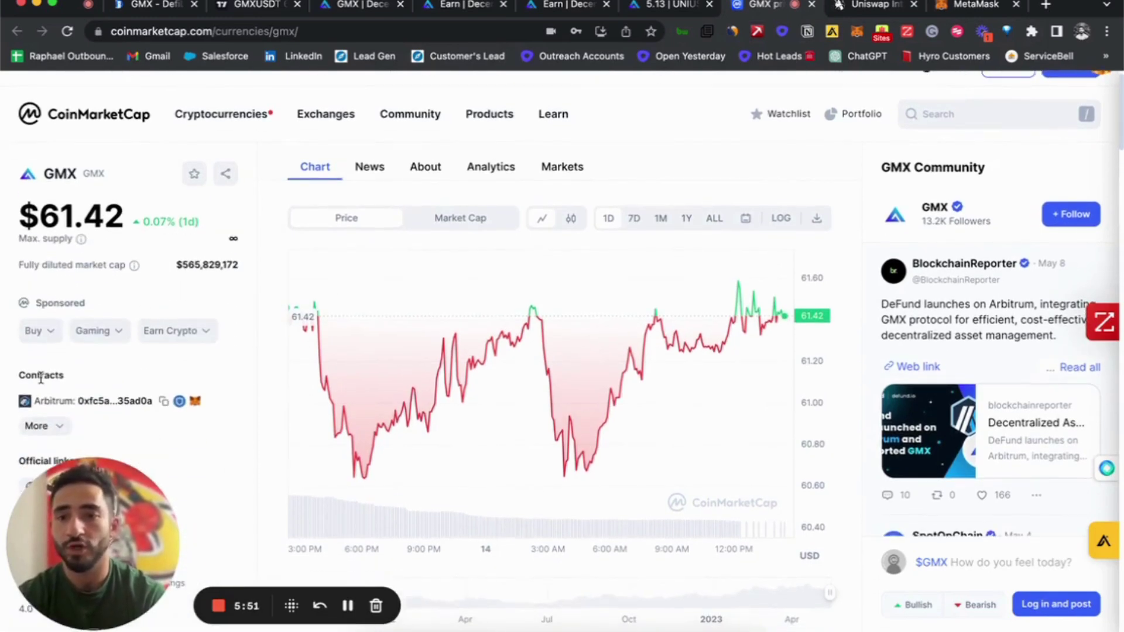
left_click(164, 402)
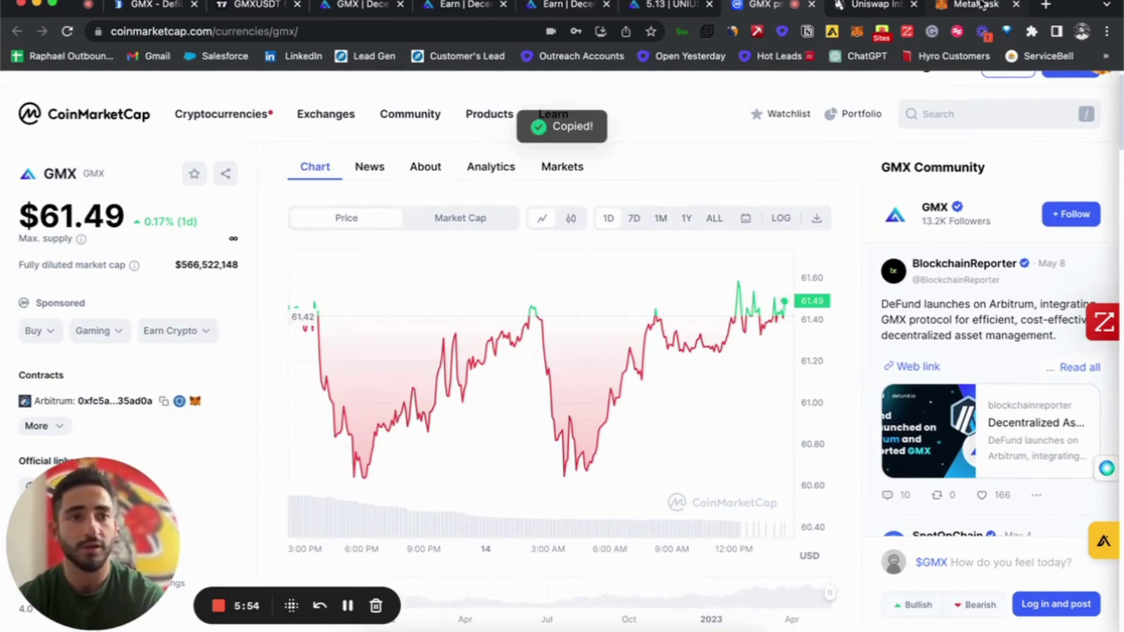
- Paste the GMX contract address into Swap to, pick GMX and accept the manual-token warning
left_click(977, 5)
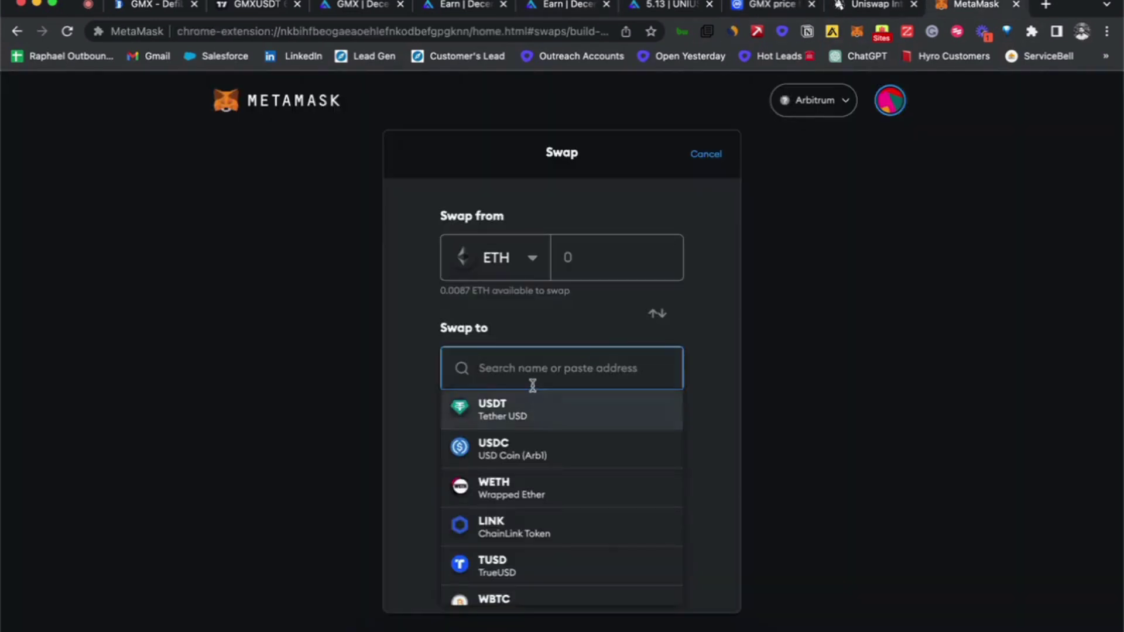
key("super+v")
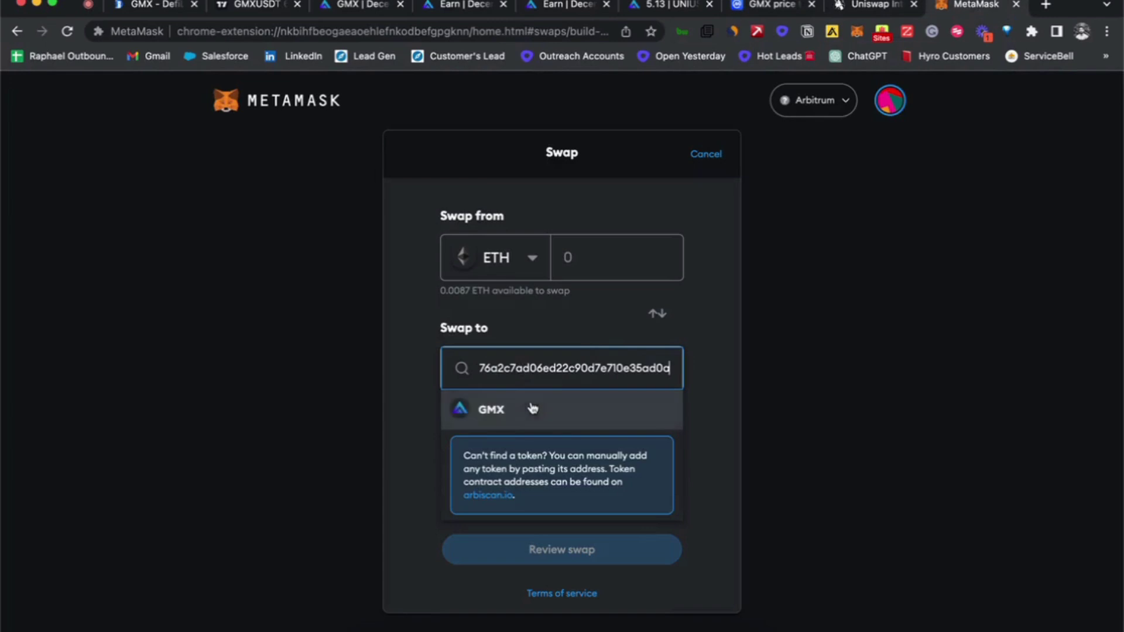
left_click(531, 414)
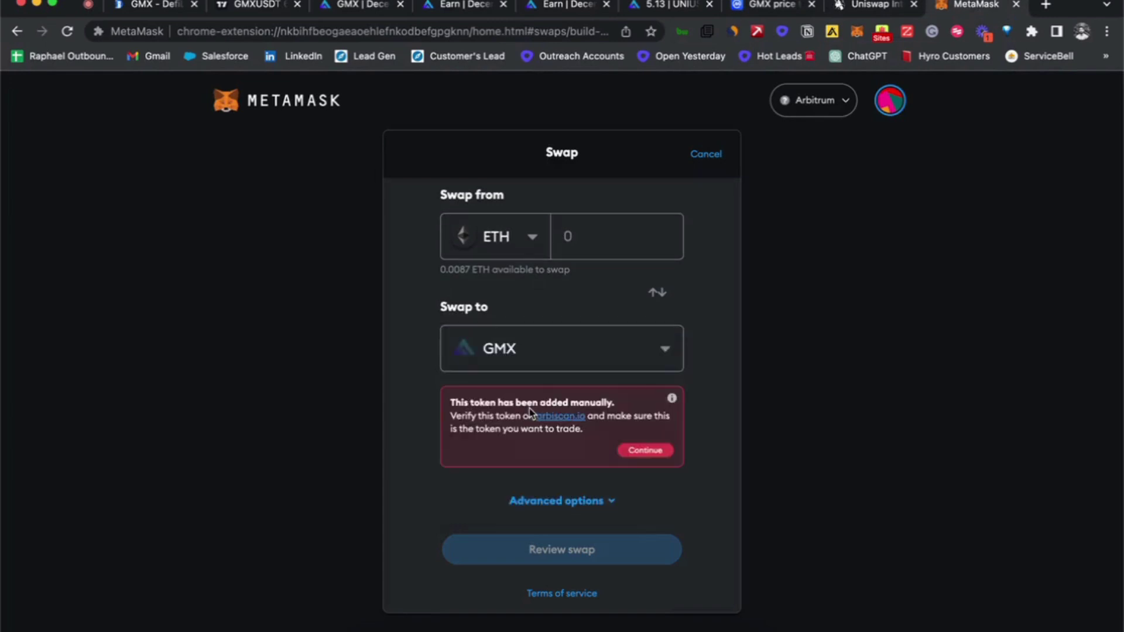
left_click(644, 451)
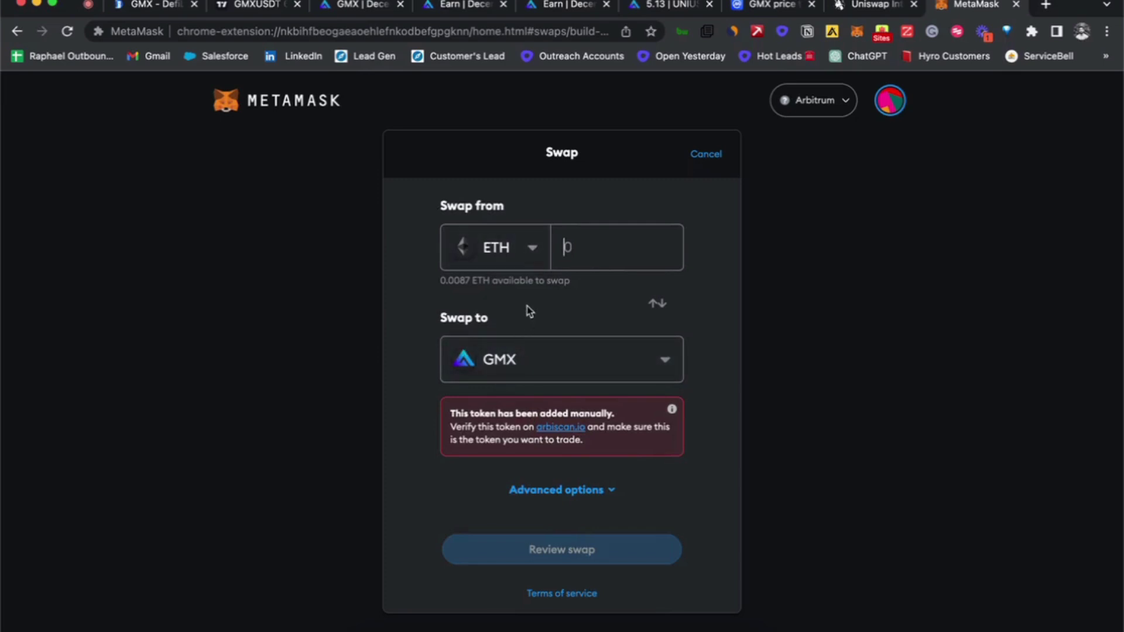
- Enter 0.002 ETH as the amount to swap
type("0.001")
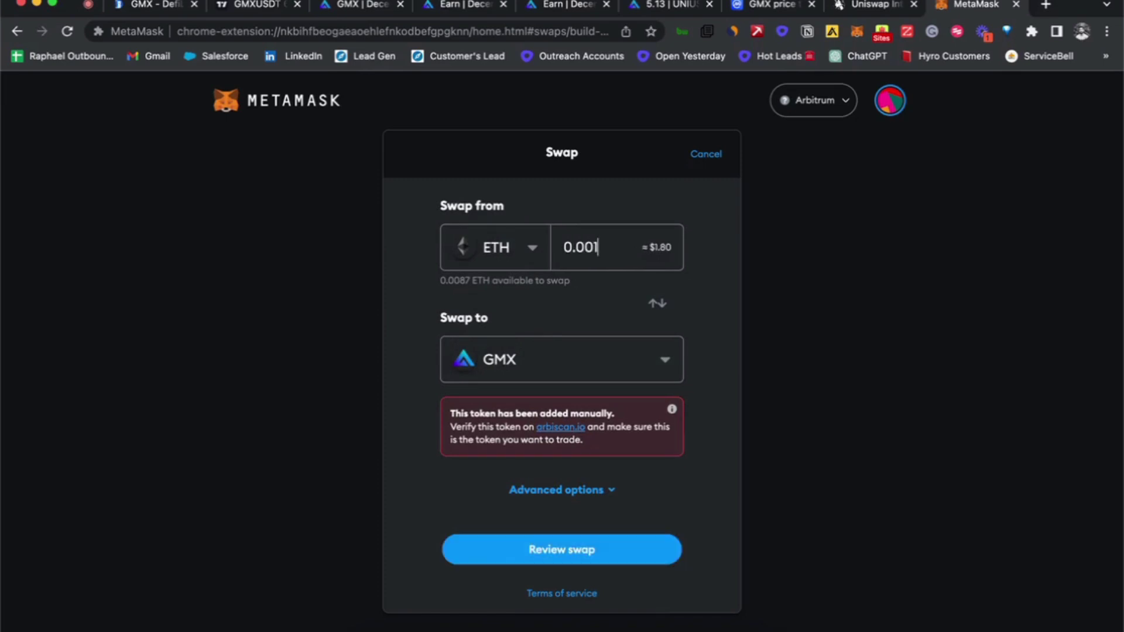
key("BackSpace")
type("2")
- Review the quote and gas fee, execute the 0.002 ETH to GMX swap, and close the summary
left_click(576, 555)
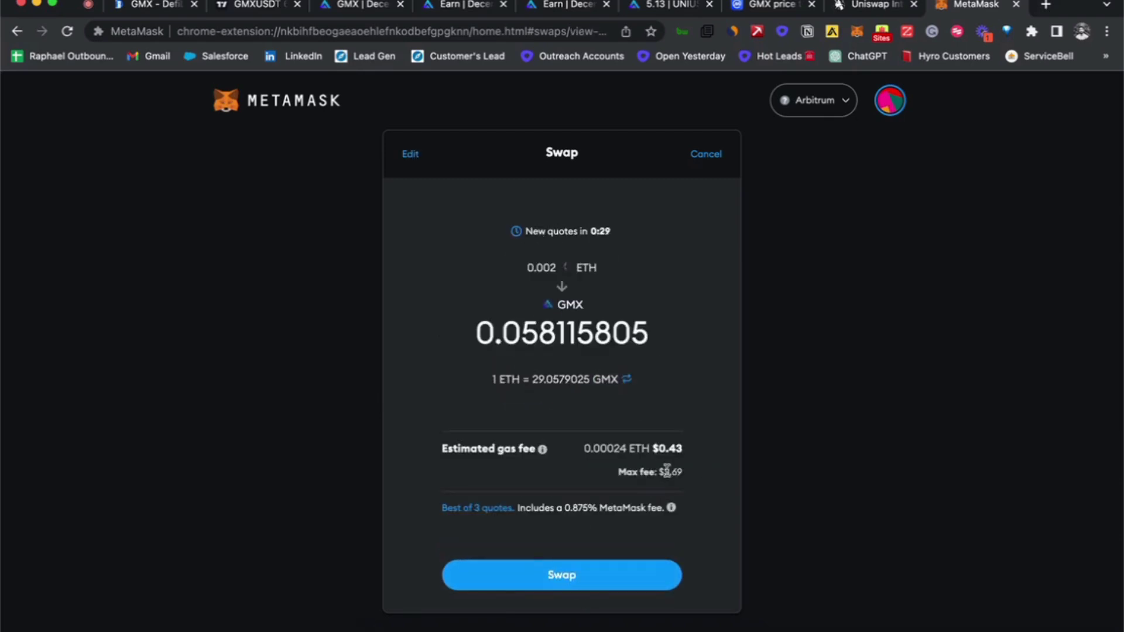
left_click_drag(578, 453, 688, 453)
left_click(671, 450)
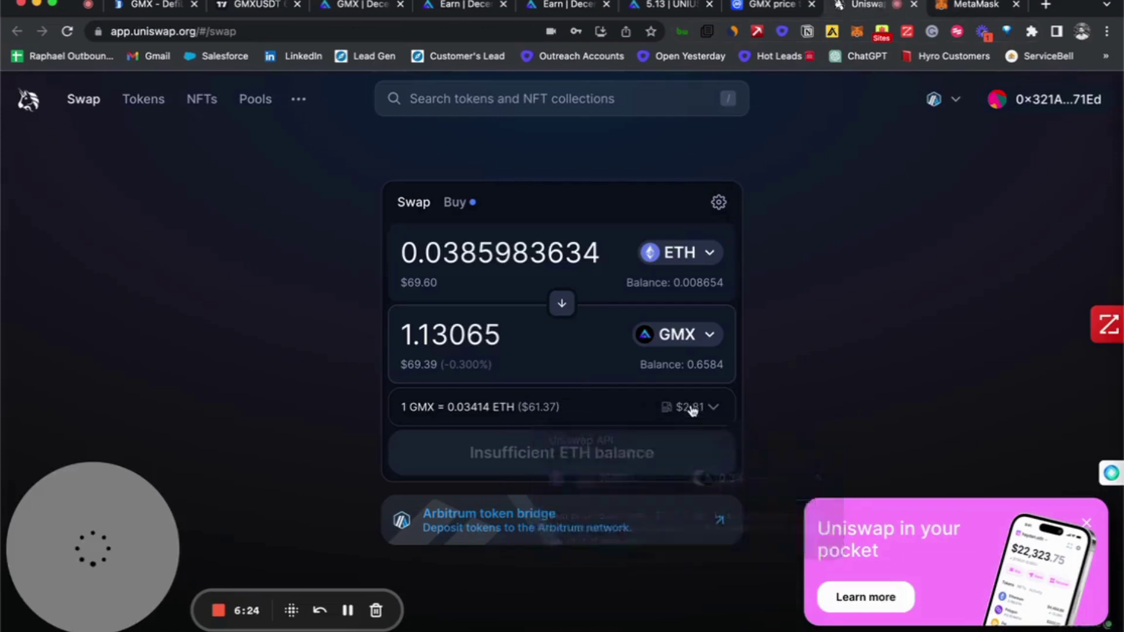
left_click(975, 6)
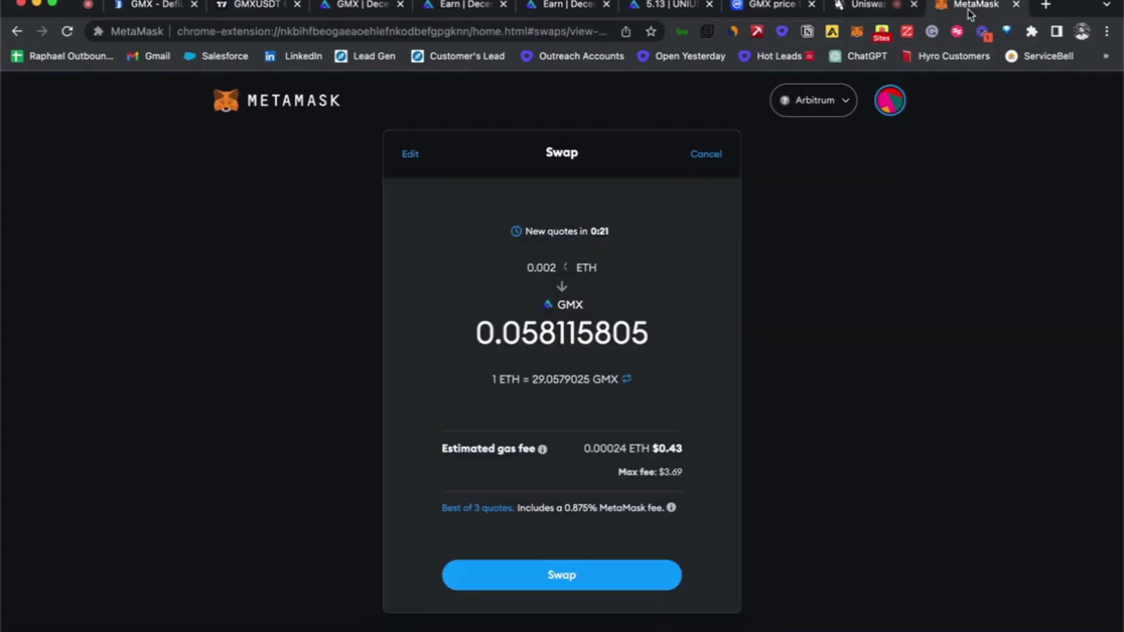
left_click(564, 577)
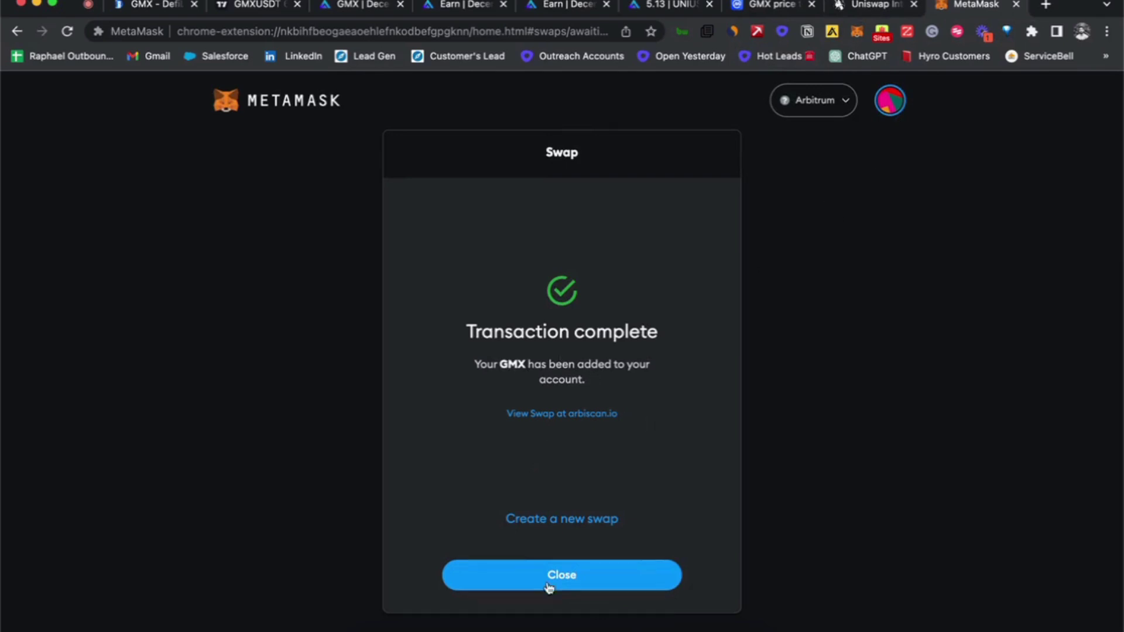
left_click(560, 577)
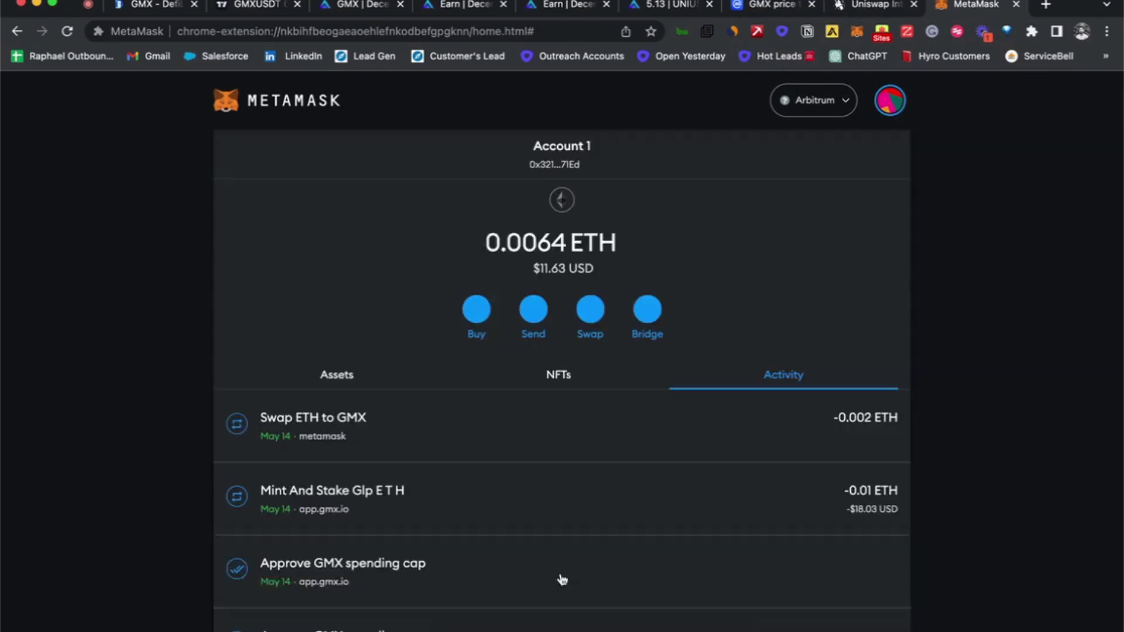
- Return to the GMX Earn page and scroll to the GMX card showing 0.71 GMX in the wallet
left_click(569, 7)
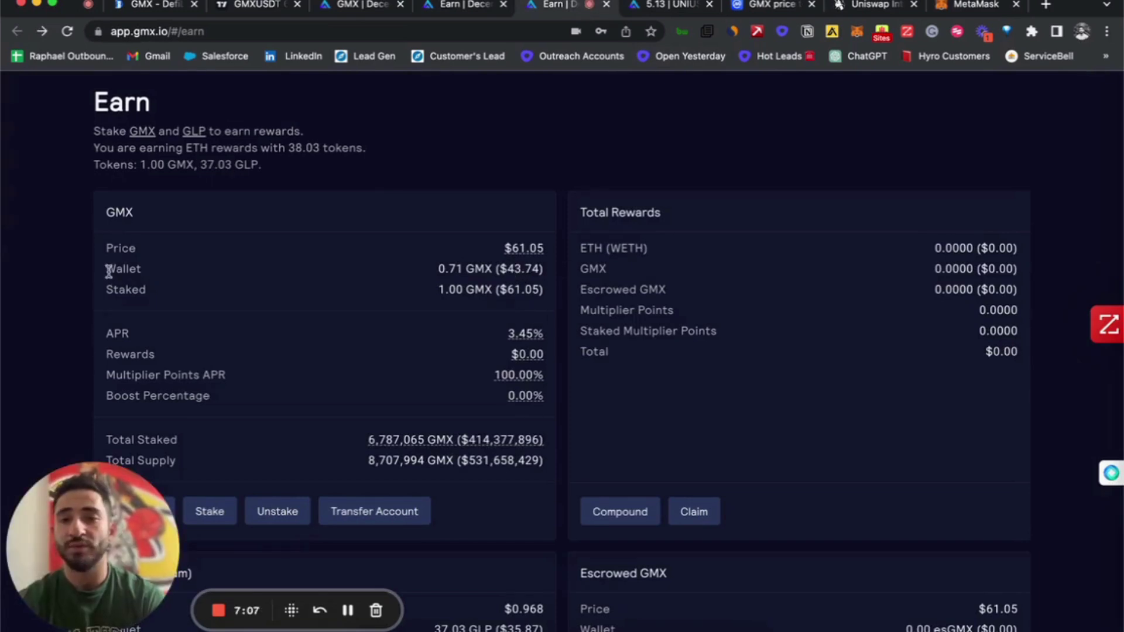
scroll(519, 264, "down", 1)
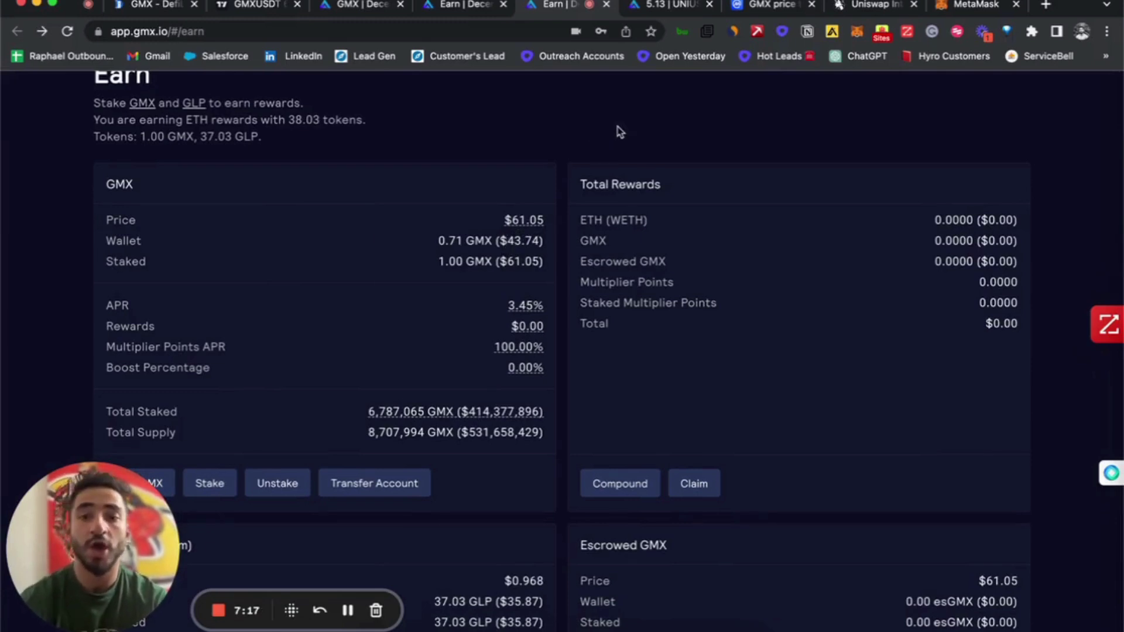
scroll(546, 239, "down", 1)
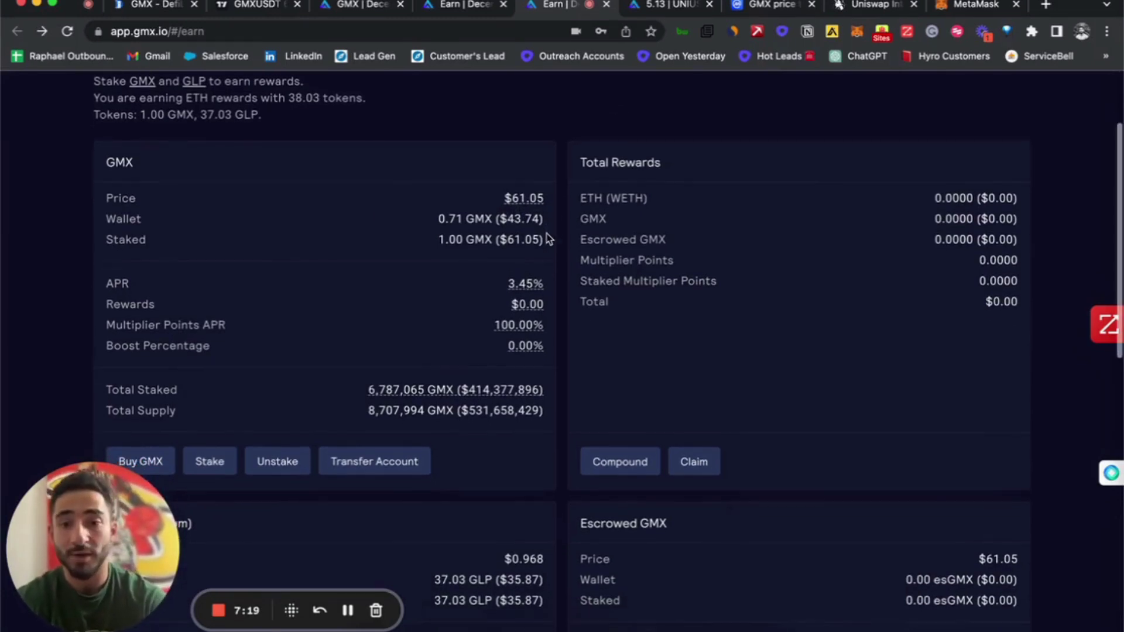
scroll(476, 278, "down", 1)
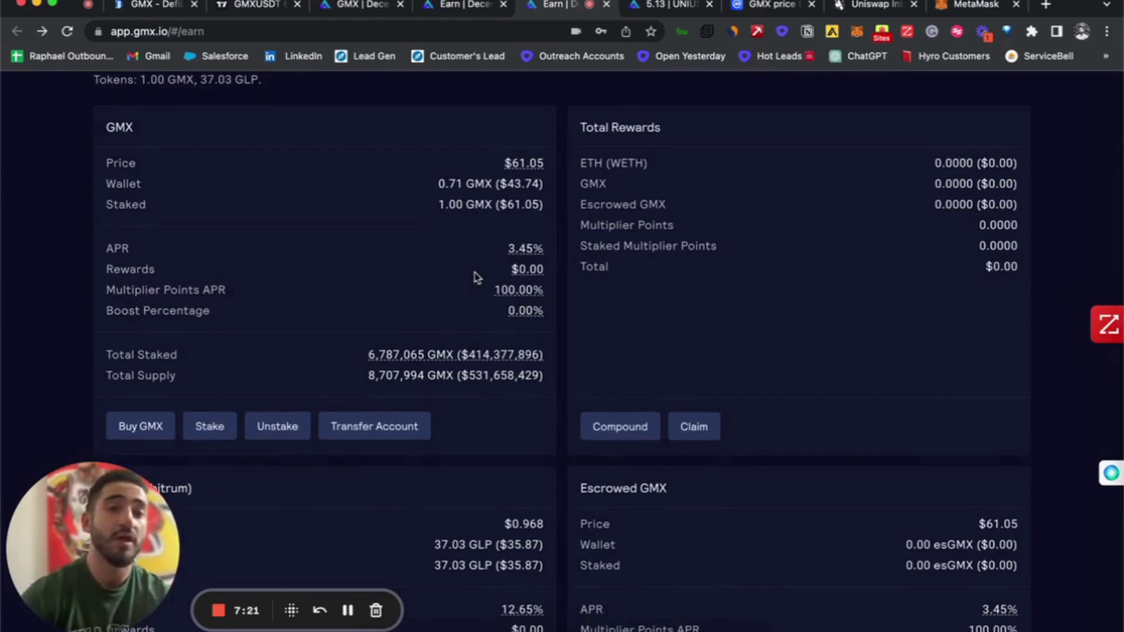
- Stake 0.65 GMX from the wallet and confirm the transaction in MetaMask
left_click(219, 430)
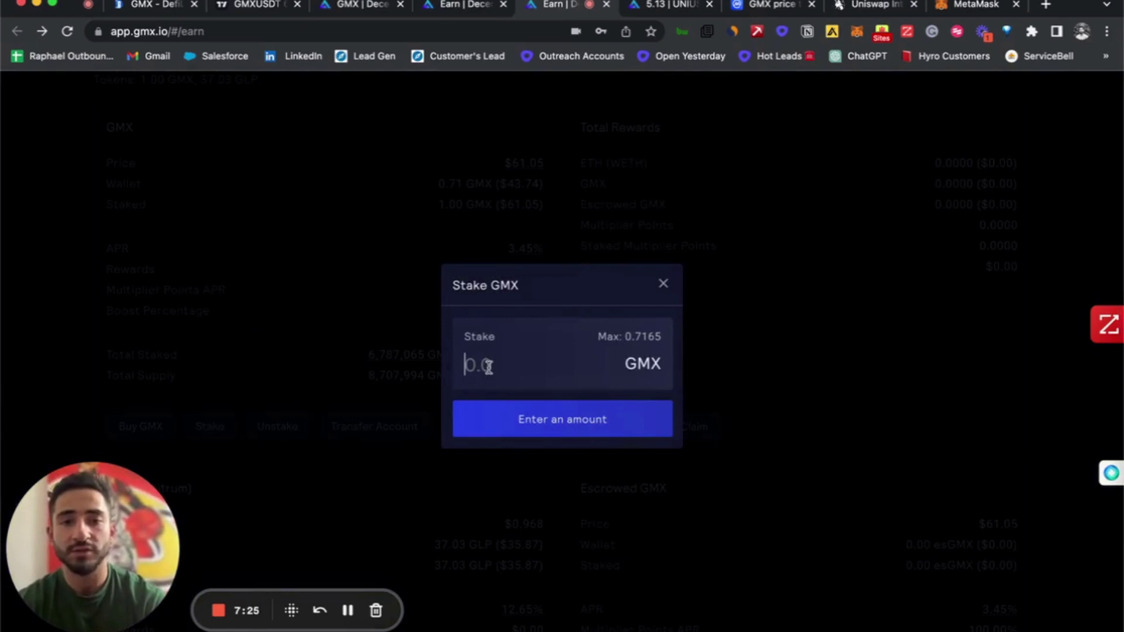
type("0")
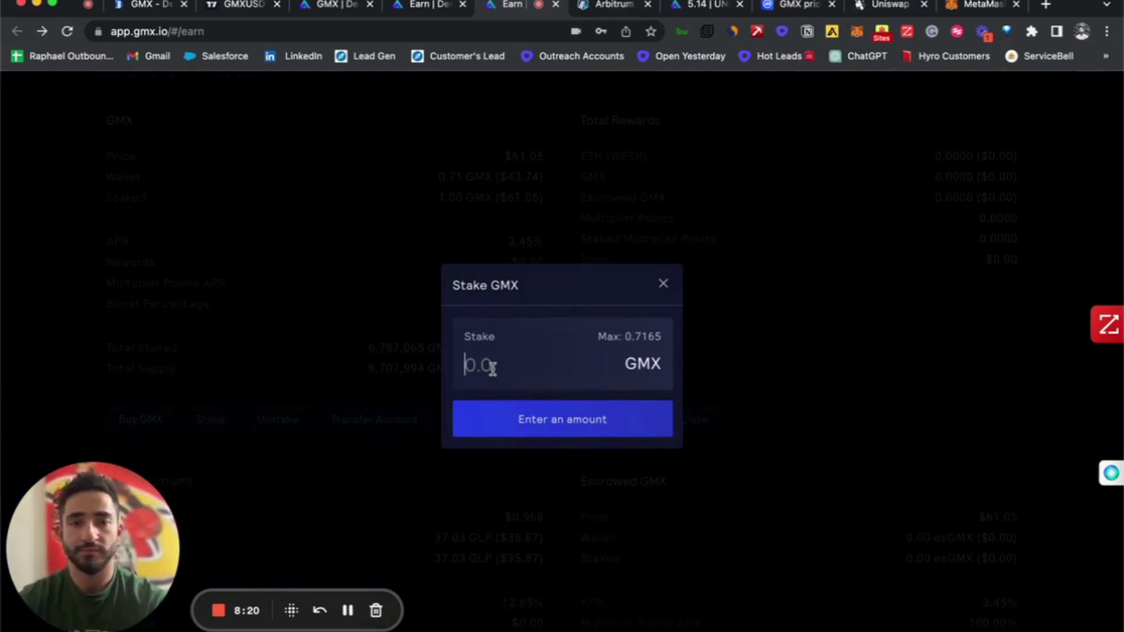
left_click(492, 368)
type("0")
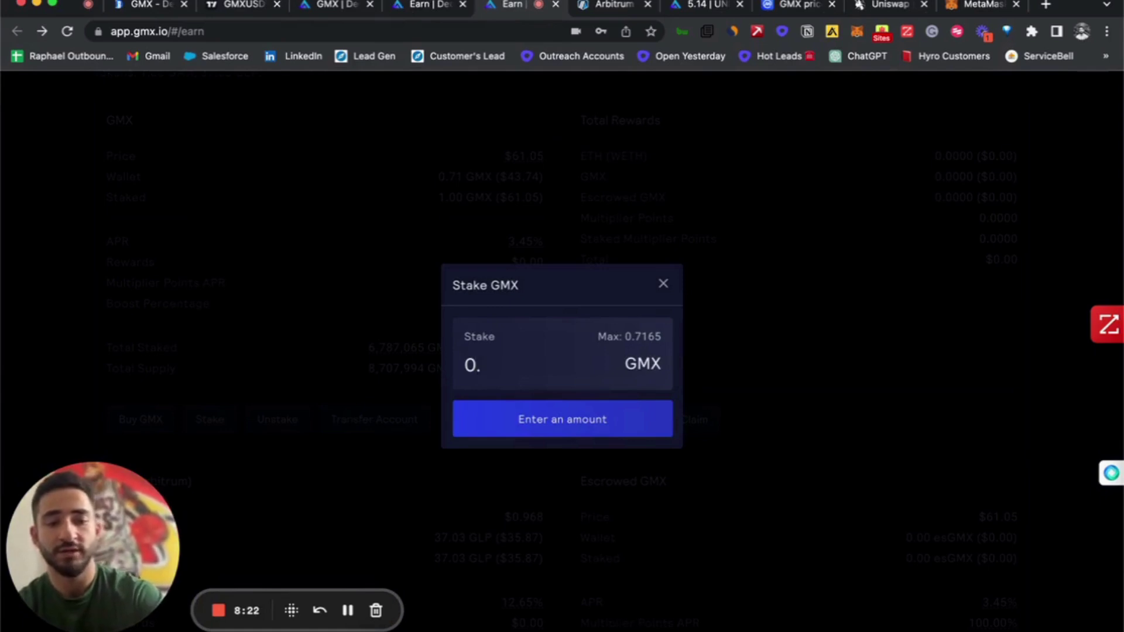
type(".65")
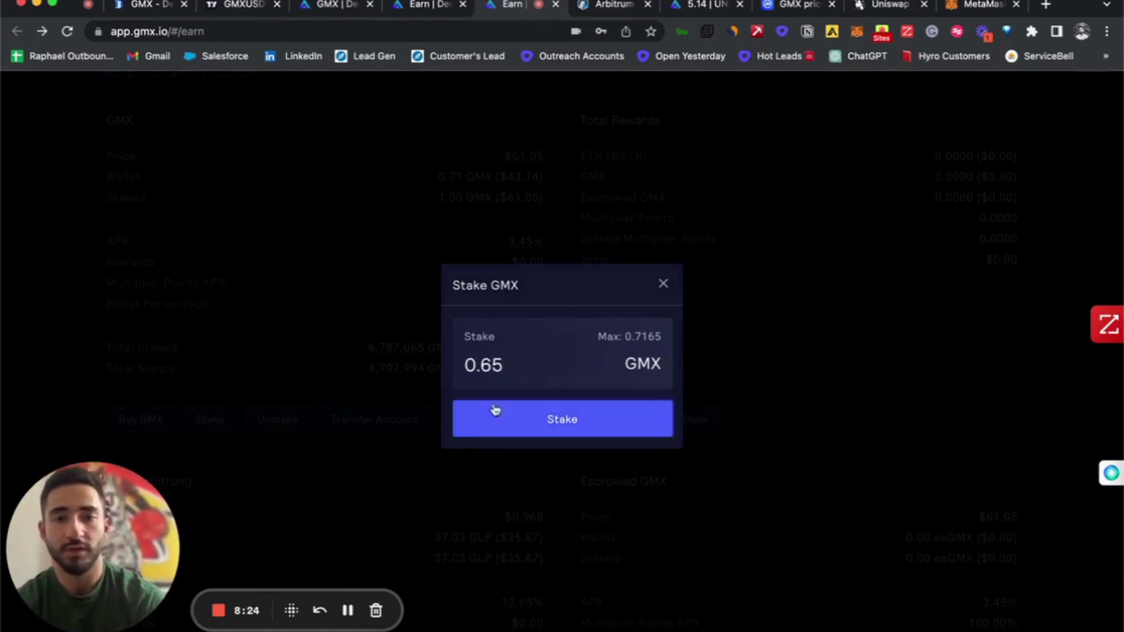
left_click(553, 410)
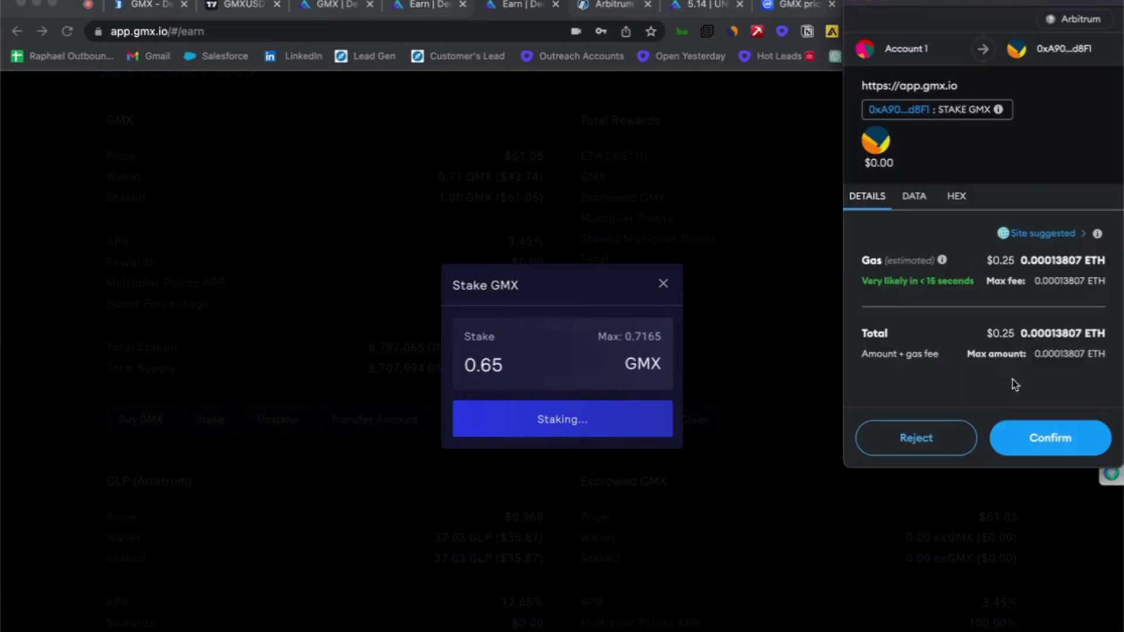
left_click(1040, 438)
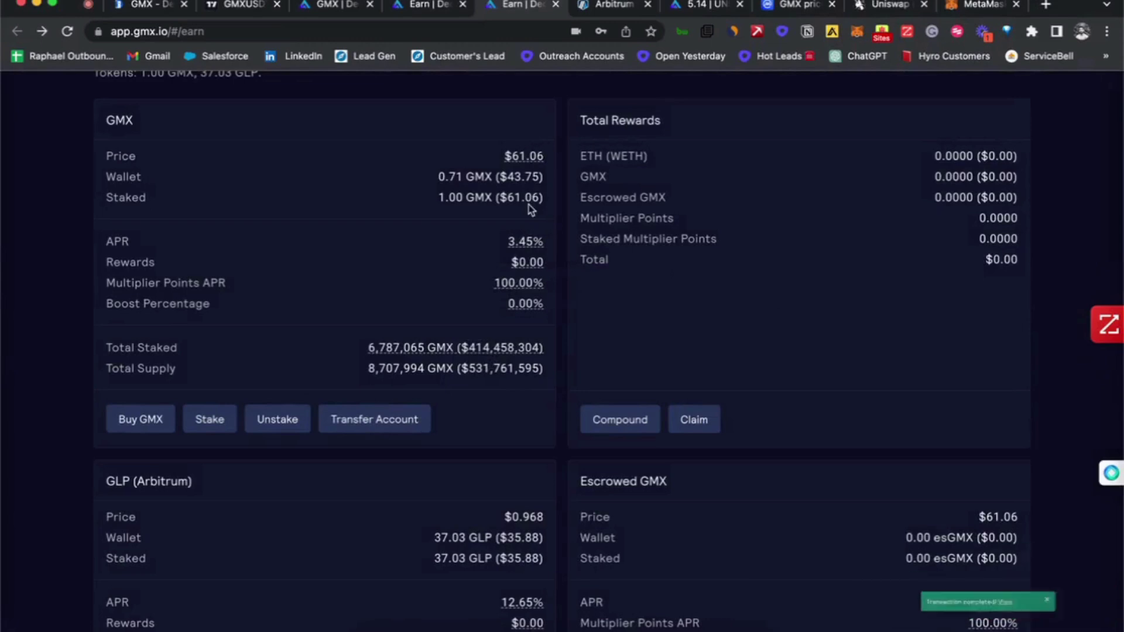
- Review the GMX card, now showing 1.65 GMX staked, and the Total Rewards card
scroll(530, 211, "up", 4)
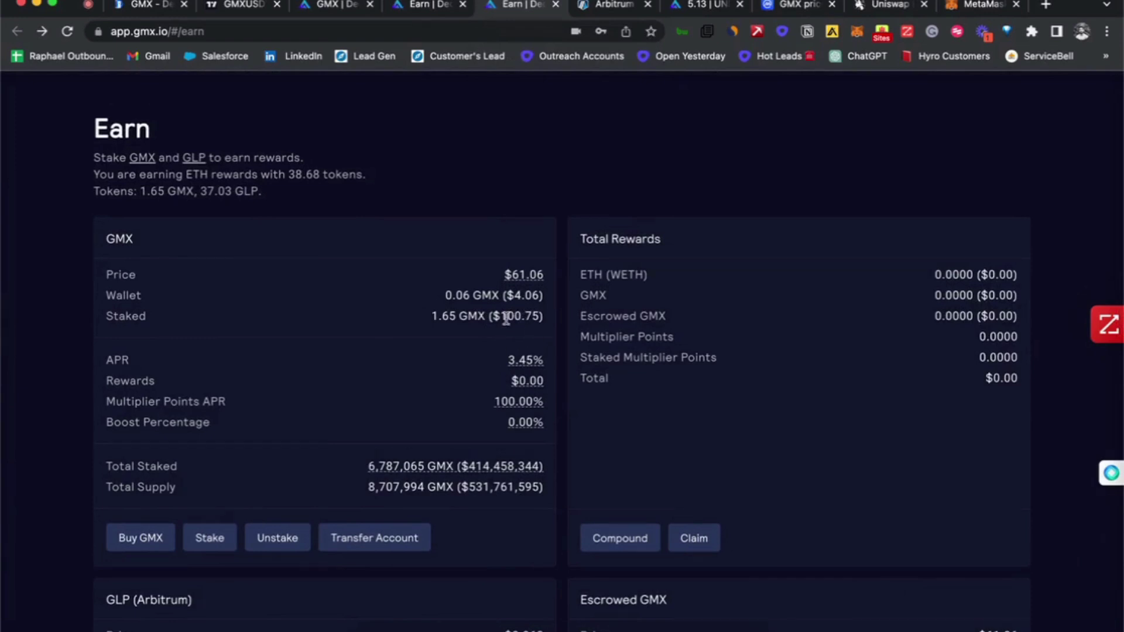
scroll(507, 330, "up", 2)
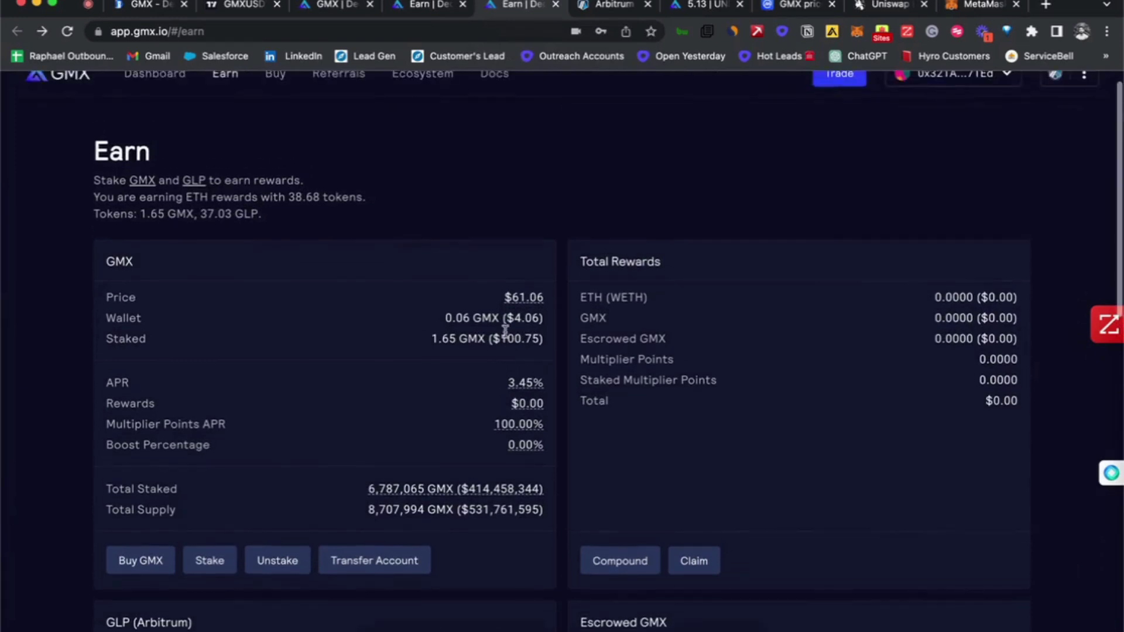
scroll(505, 333, "down", 1)
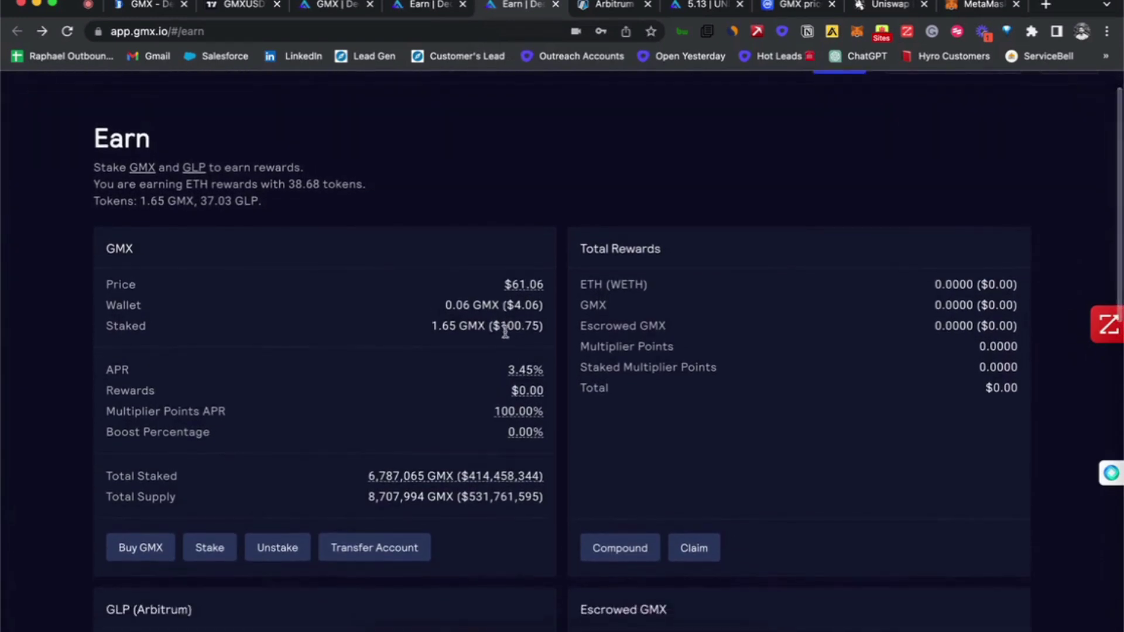
scroll(505, 332, "down", 1)
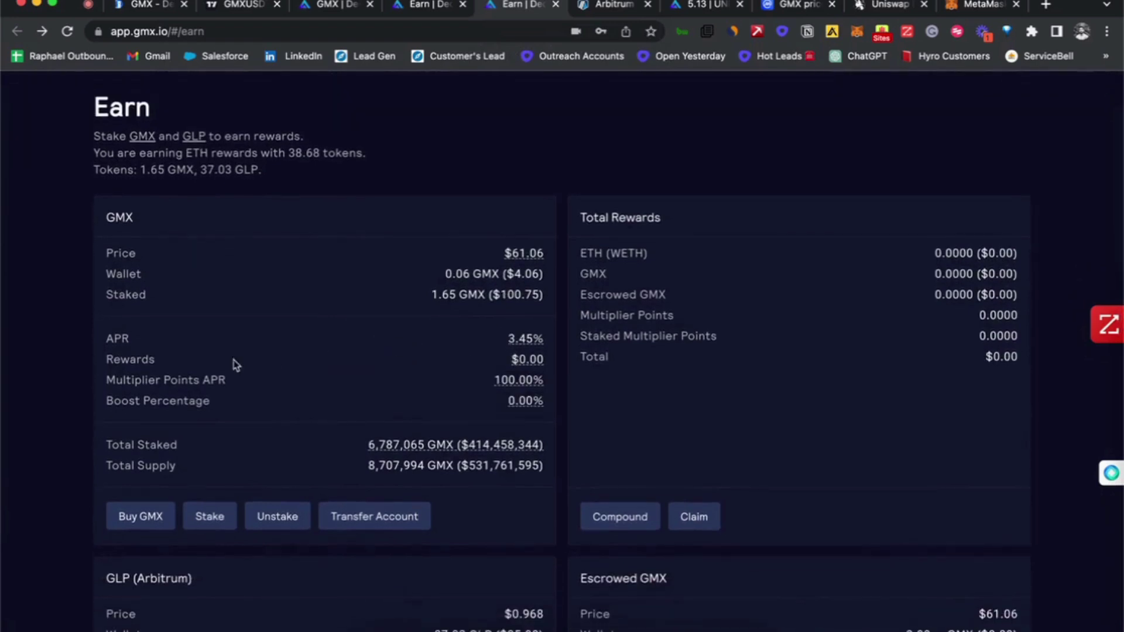
mouse_move(536, 351)
scroll(398, 374, "down", 1)
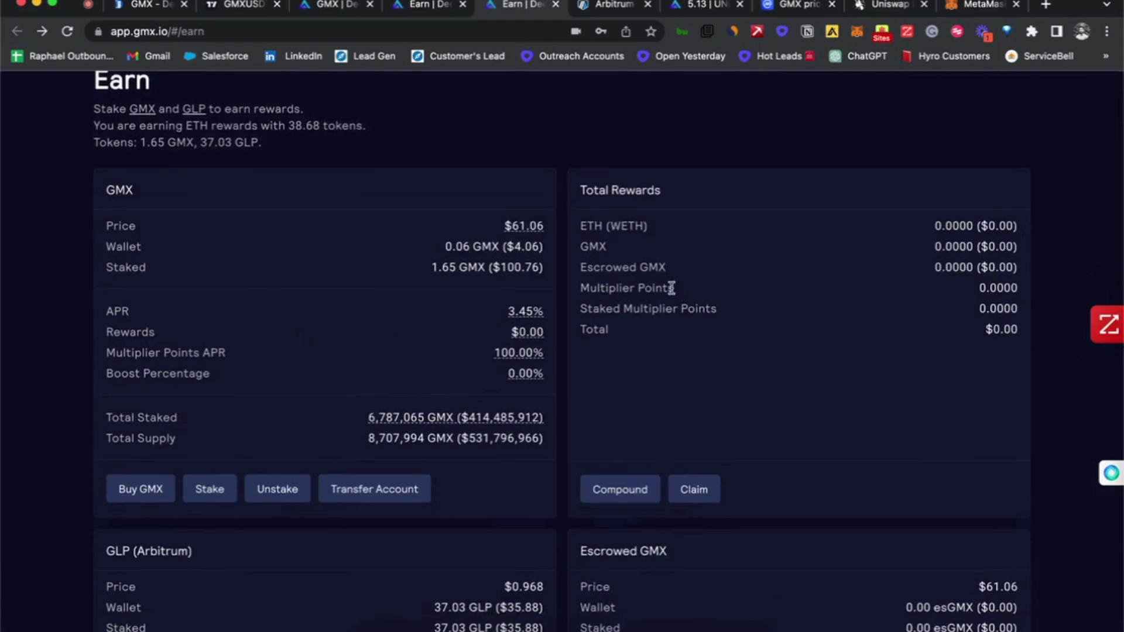
- Check the GLP card (37.03 GLP staked at 12.66% APR) and the empty Escrowed GMX card
left_click_drag(675, 289, 578, 289)
left_click(625, 309)
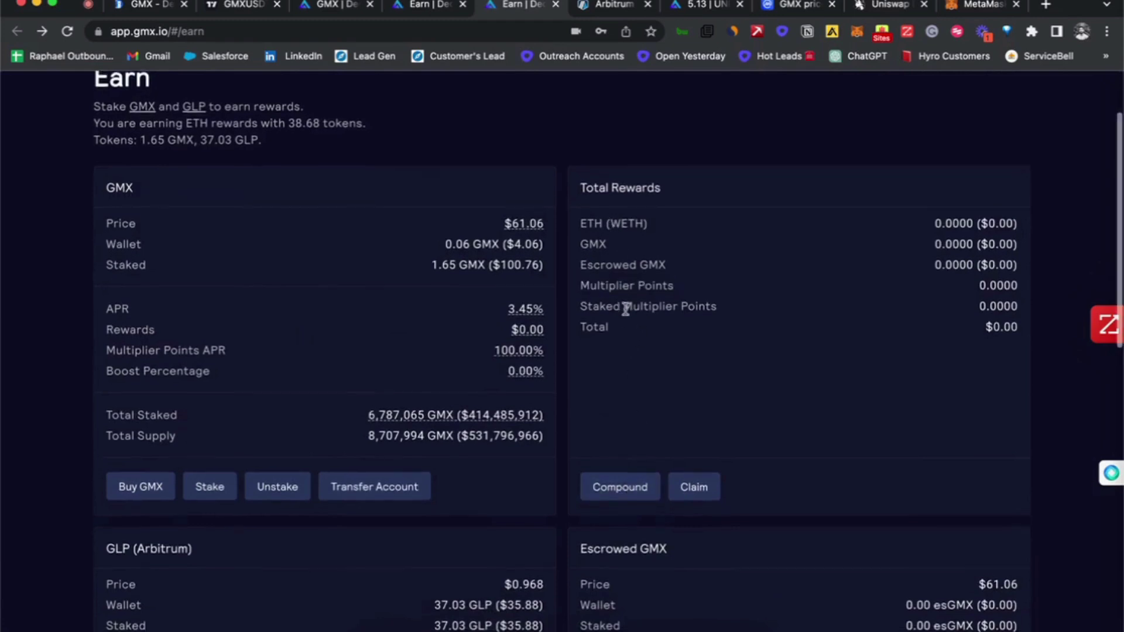
scroll(625, 312, "down", 1)
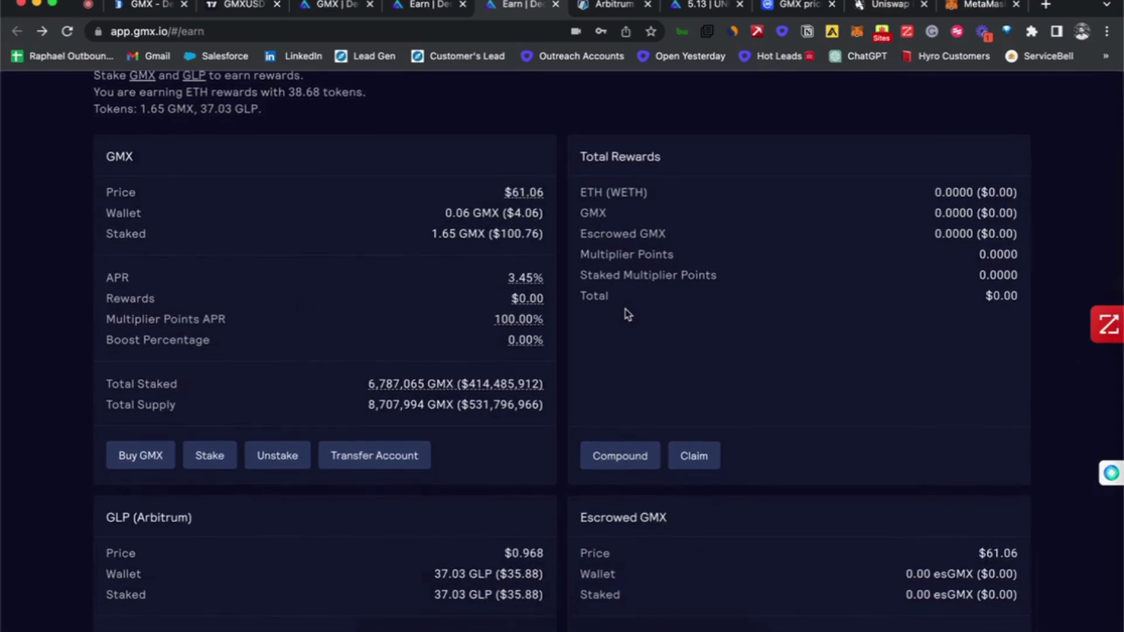
scroll(626, 312, "down", 1)
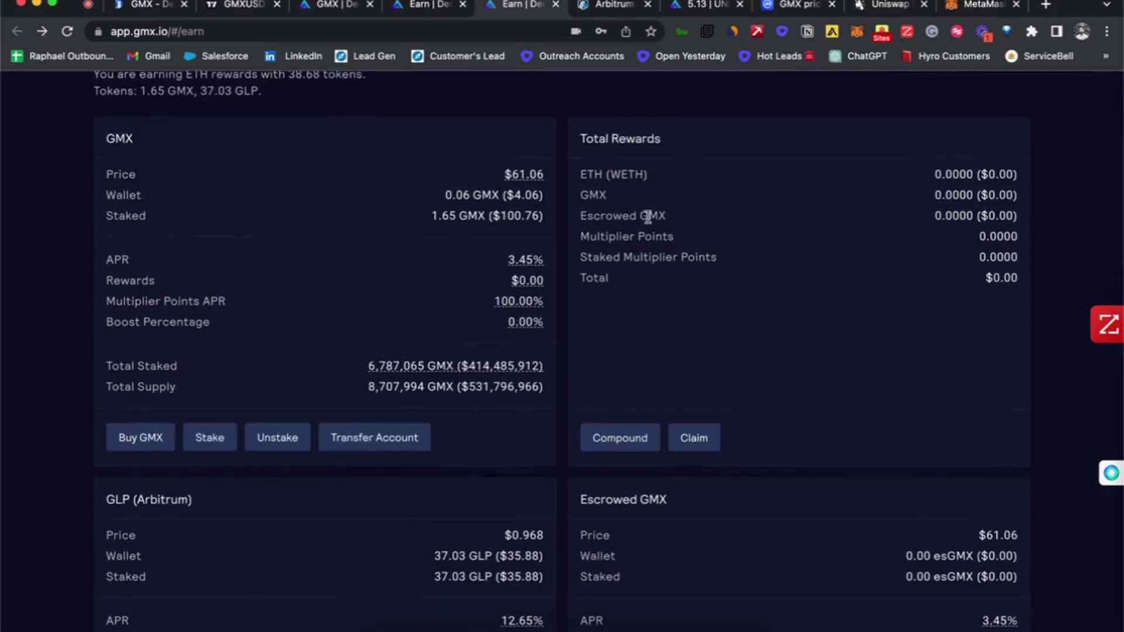
scroll(668, 295, "down", 5)
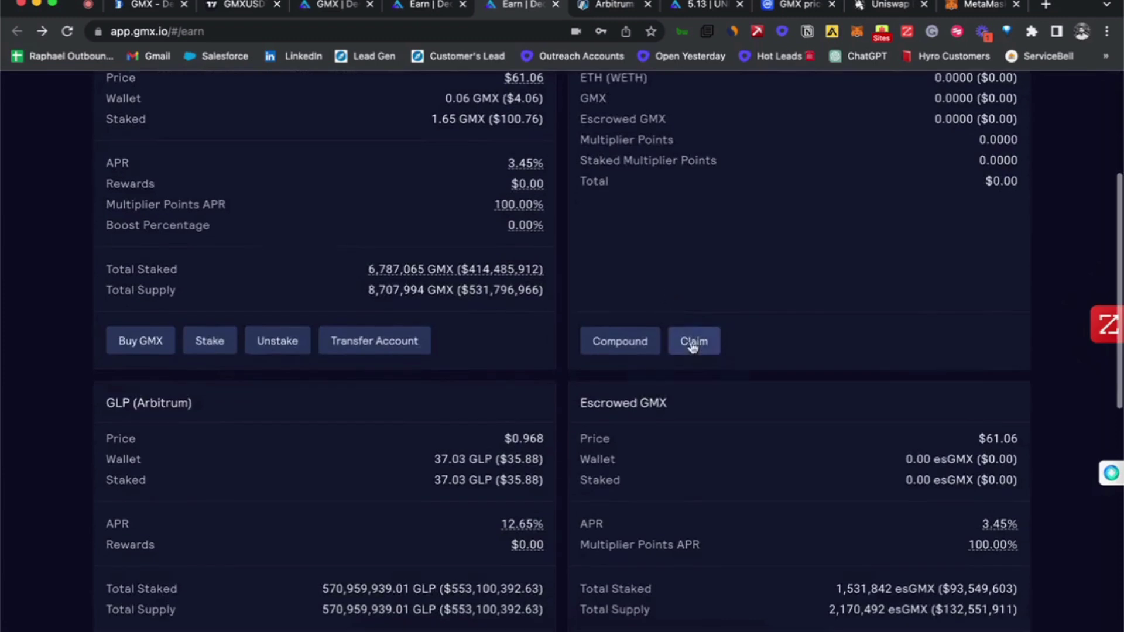
scroll(696, 359, "down", 3)
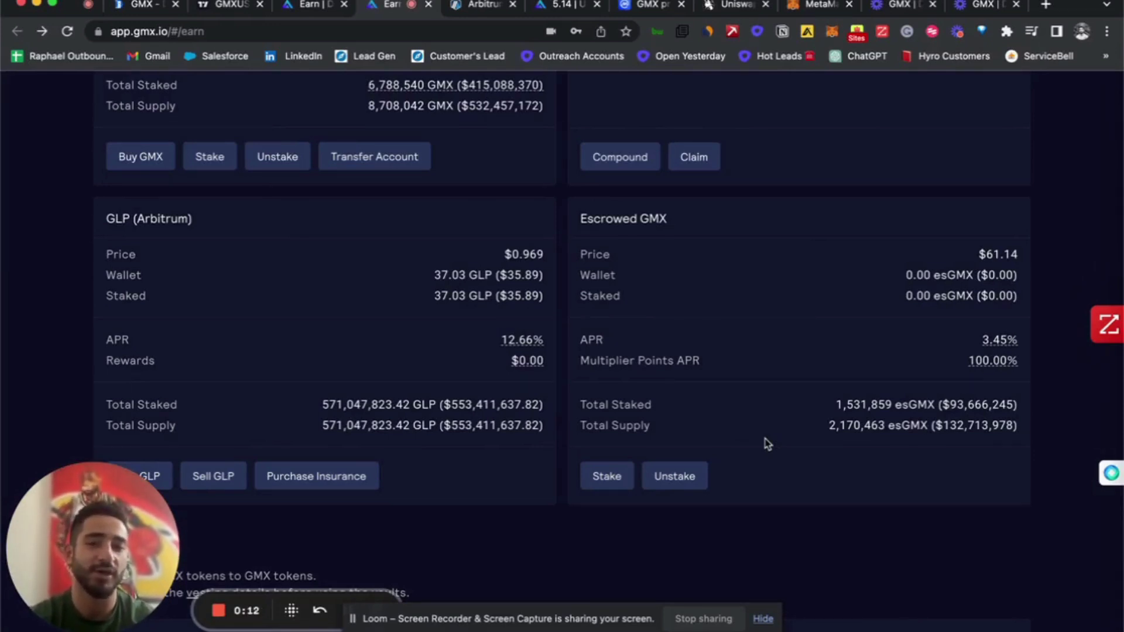
left_click(763, 620)
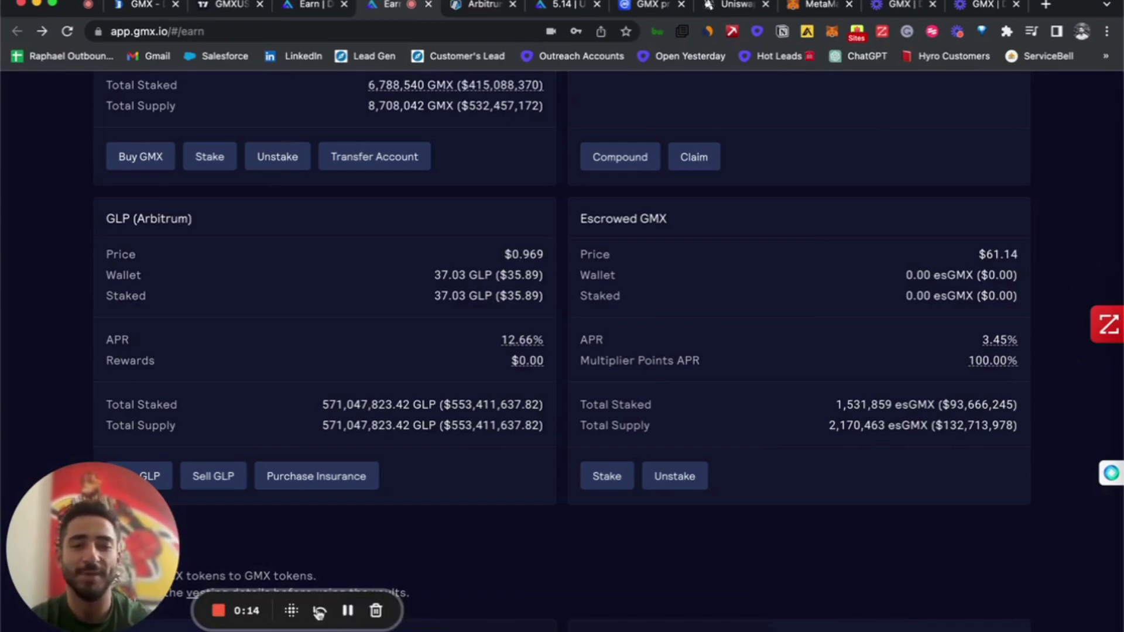